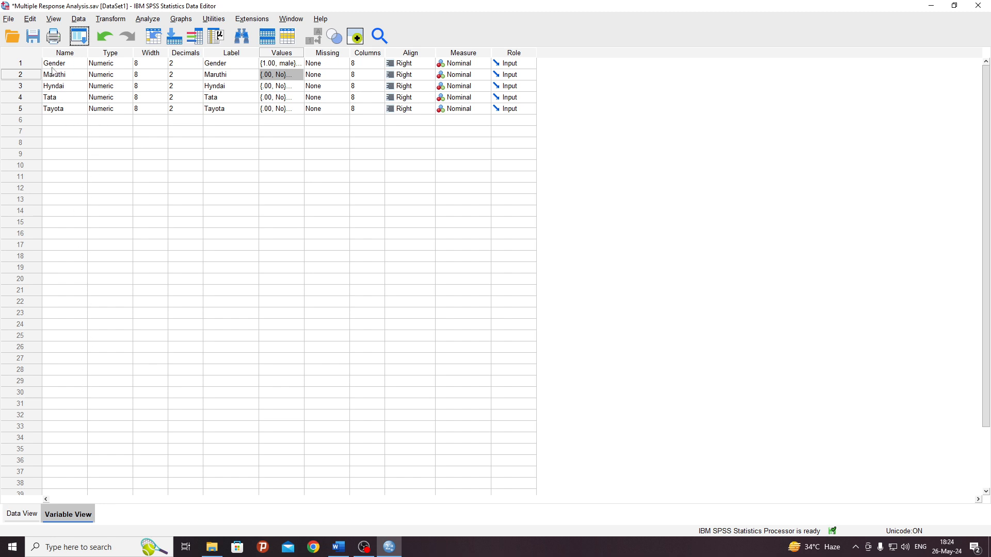
# Step: Inspect the value labels of the Gender variable and leave them as they are
pyautogui.click(289, 64)
pyautogui.click(298, 64)
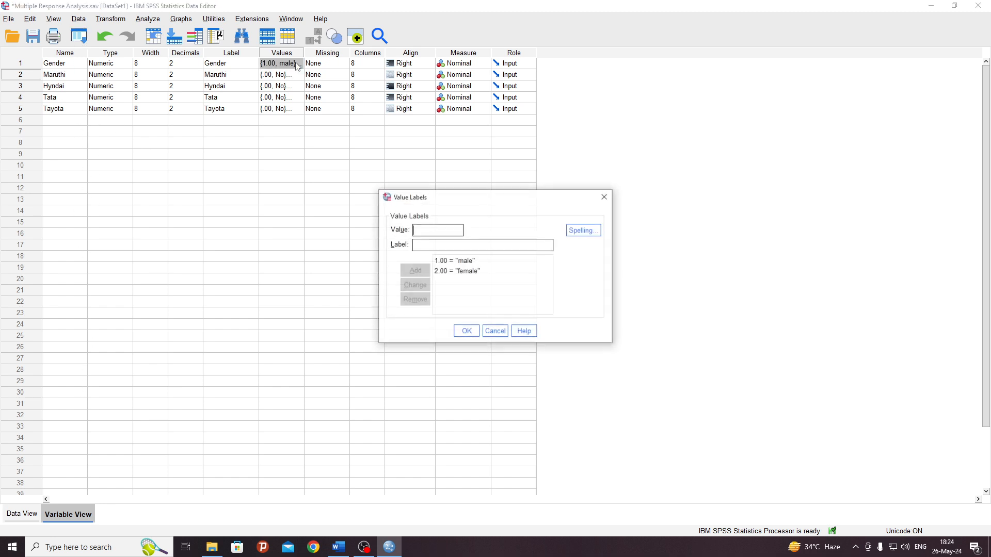
pyautogui.click(495, 331)
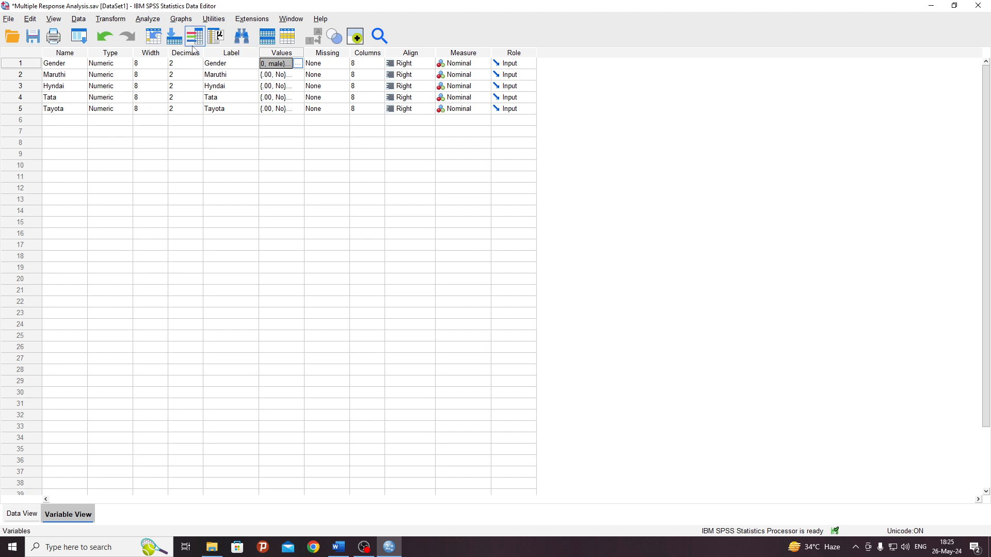
# Step: Open the descriptive Frequencies analysis and reset its previous variable selection
pyautogui.click(146, 21)
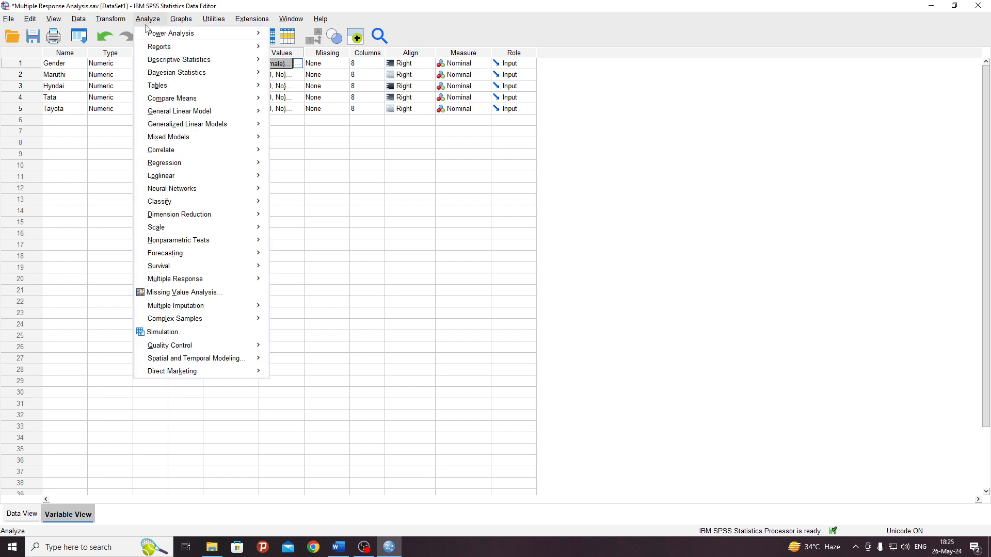
pyautogui.moveTo(170, 60)
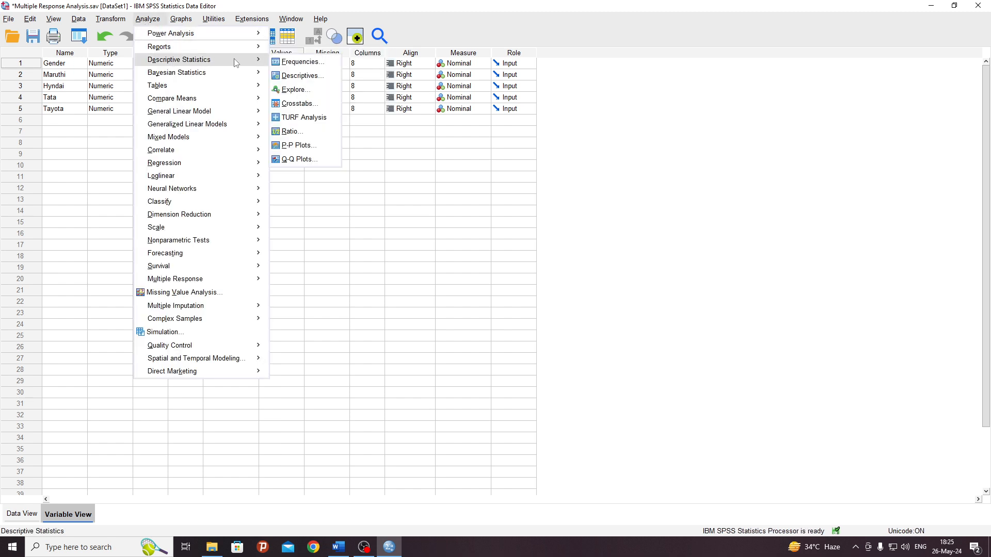
pyautogui.click(290, 62)
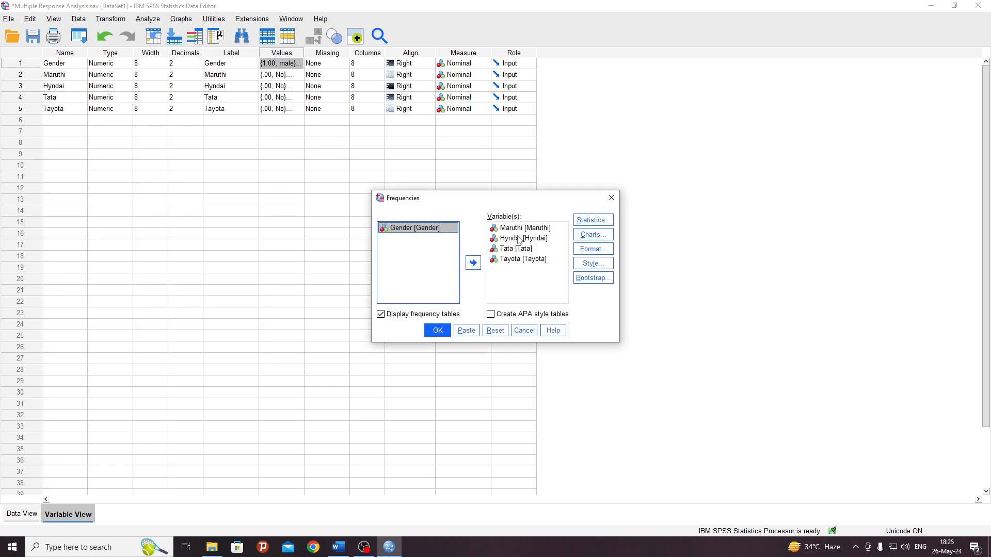
pyautogui.click(497, 337)
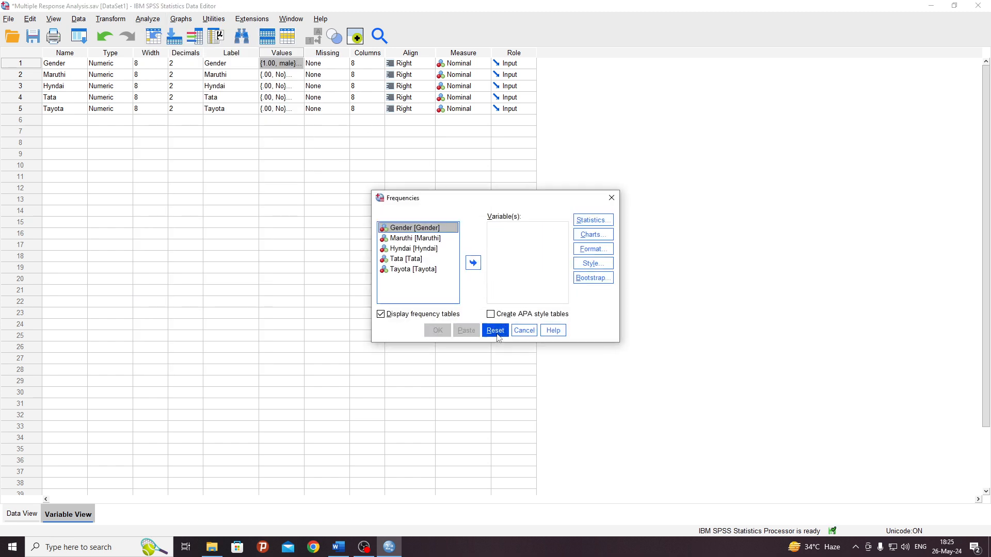
# Step: Run frequency tables for the Maruthi, Hyndai, Tata and Tayota variables
pyautogui.click(419, 239)
pyautogui.click(471, 264)
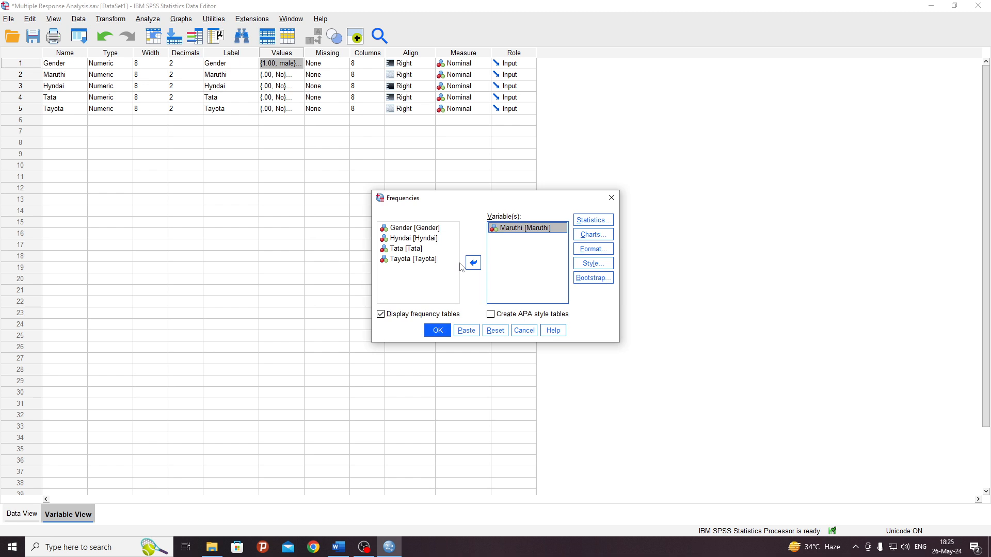
pyautogui.click(424, 239)
pyautogui.click(473, 264)
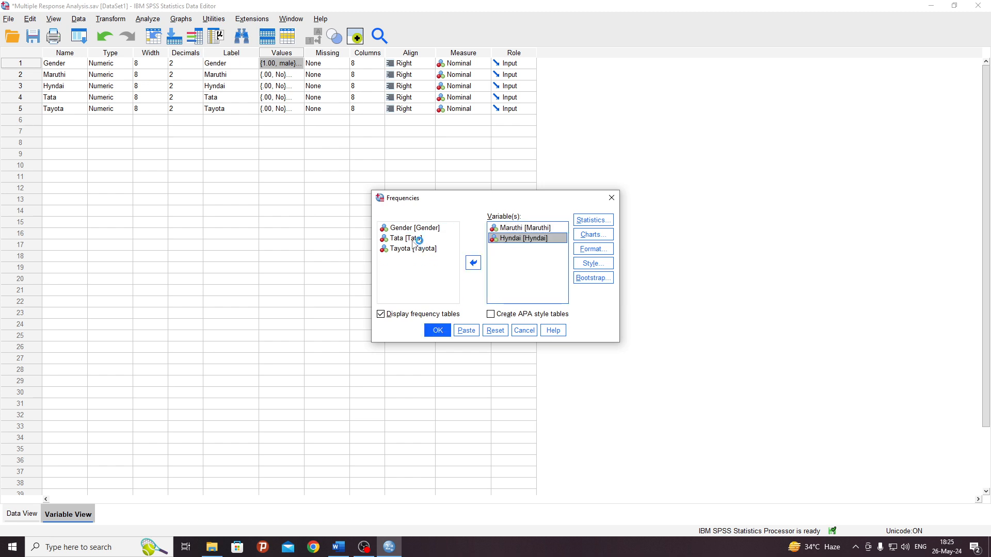
pyautogui.click(415, 239)
pyautogui.click(472, 264)
pyautogui.click(434, 239)
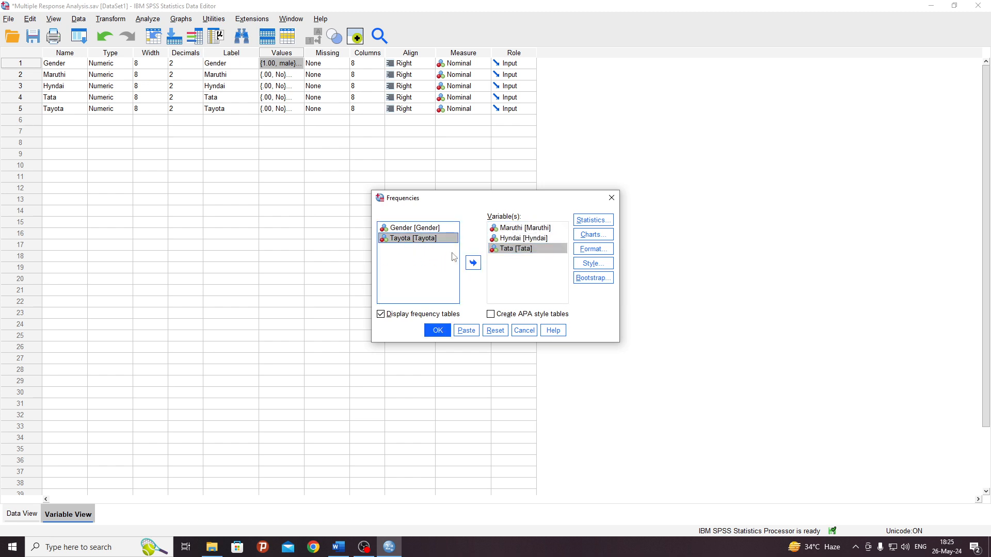
pyautogui.click(472, 264)
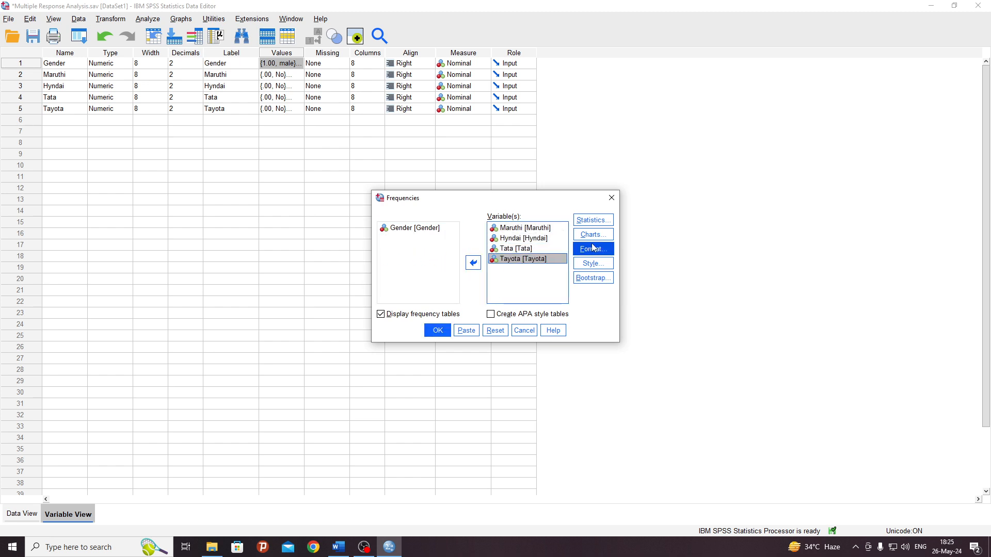
pyautogui.click(443, 333)
pyautogui.click(257, 239)
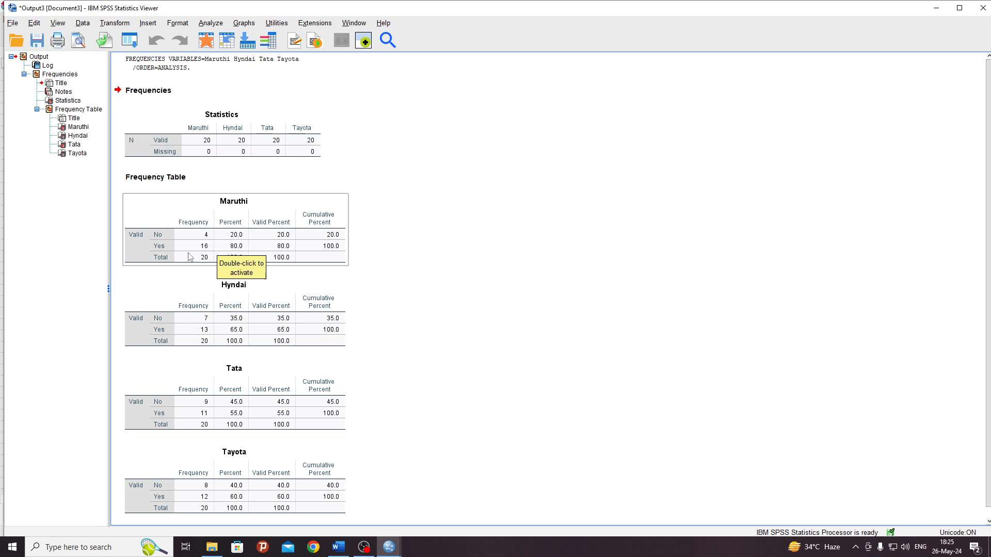
pyautogui.click(238, 278)
pyautogui.click(209, 260)
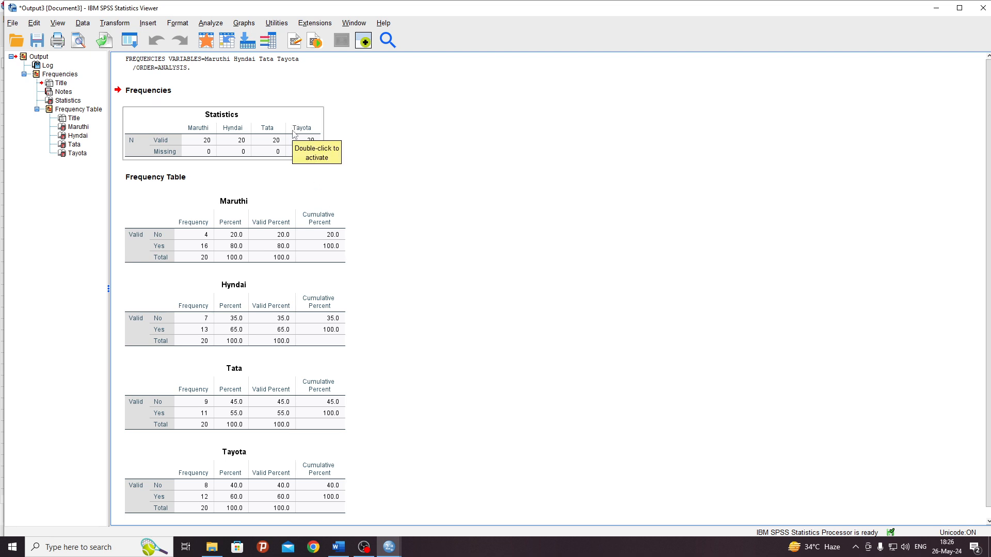
# Step: Open the variable set definition of the Multiple Response analysis
pyautogui.click(211, 25)
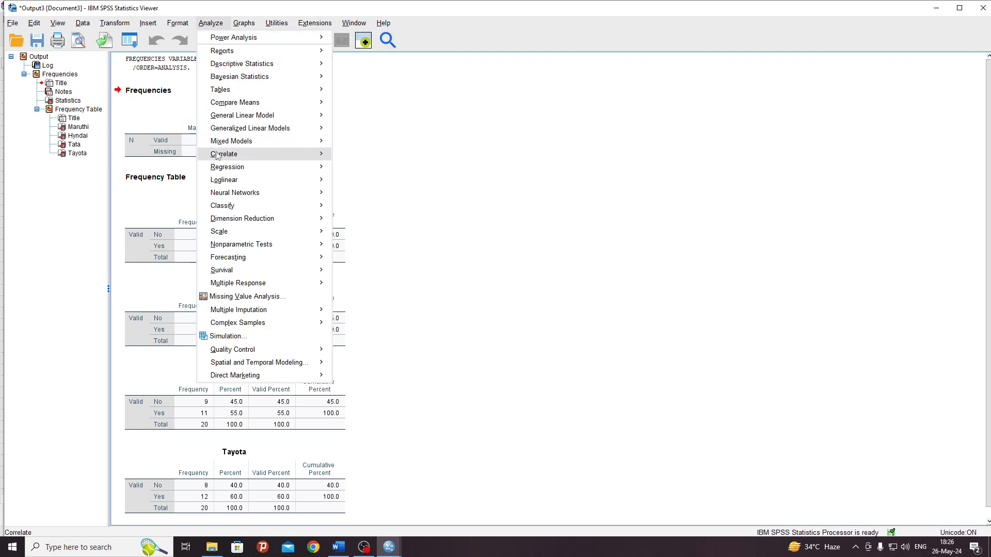
pyautogui.moveTo(246, 287)
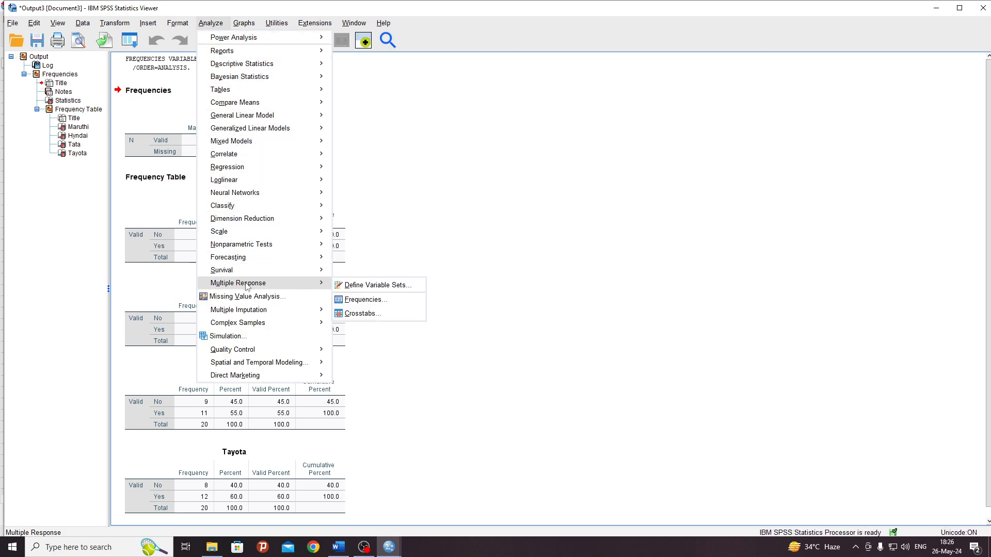
pyautogui.click(359, 287)
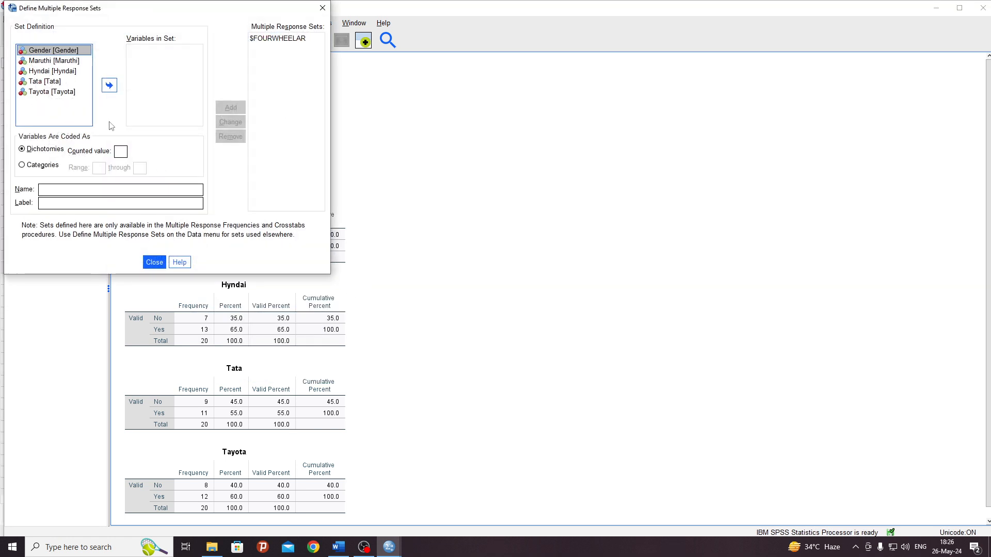
pyautogui.click(62, 61)
pyautogui.click(109, 85)
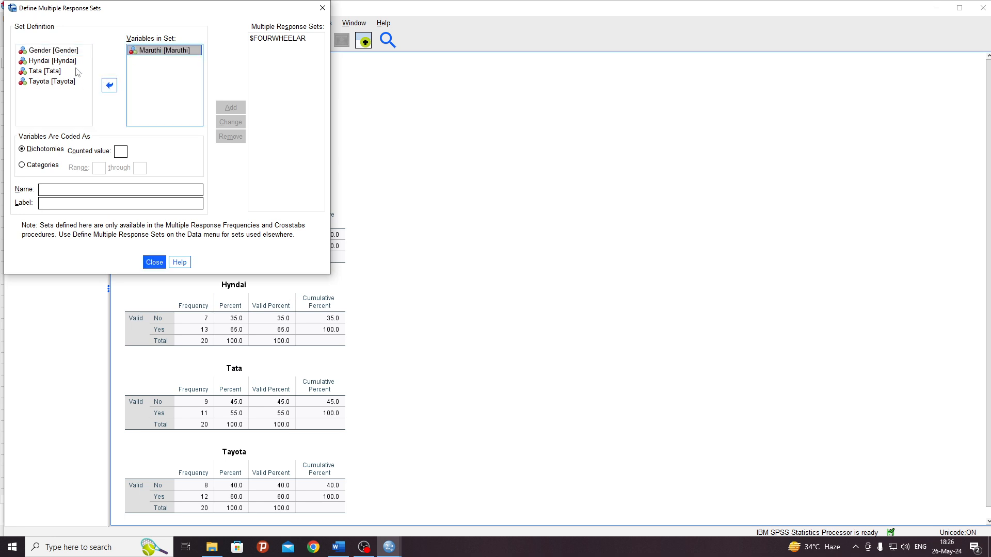
pyautogui.click(64, 61)
pyautogui.click(109, 85)
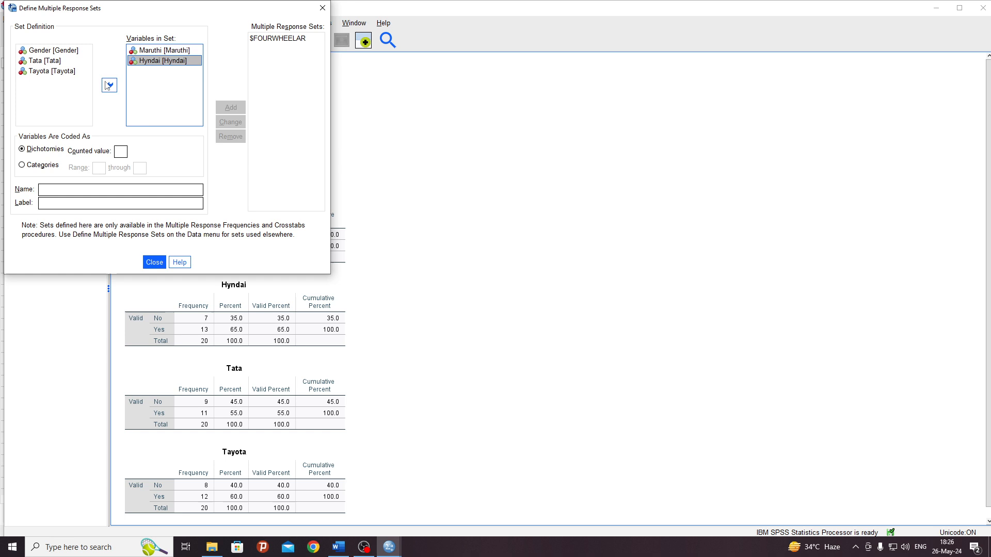
pyautogui.click(61, 61)
pyautogui.click(108, 86)
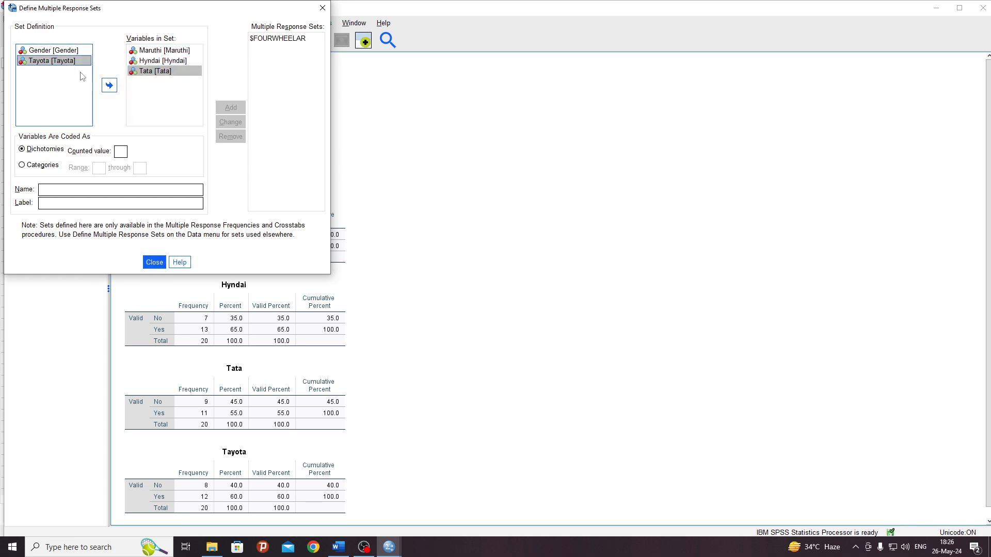
pyautogui.click(108, 86)
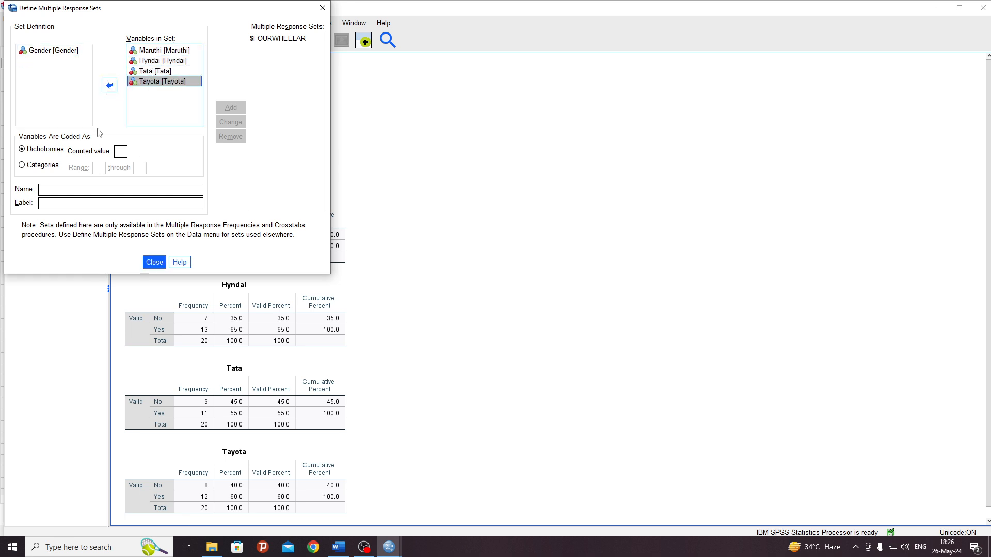
# Step: Remove the existing $FOURWHEELAR multiple response set
pyautogui.click(282, 40)
pyautogui.click(230, 136)
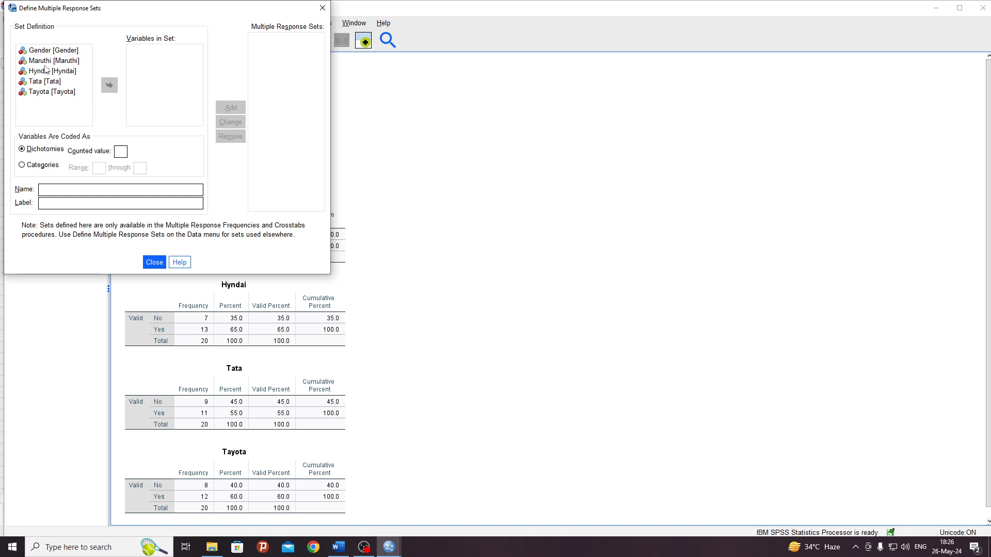
# Step: Include Maruthi, Hyndai, Tata and Tayota as the variables of the new multiple response set
pyautogui.click(61, 61)
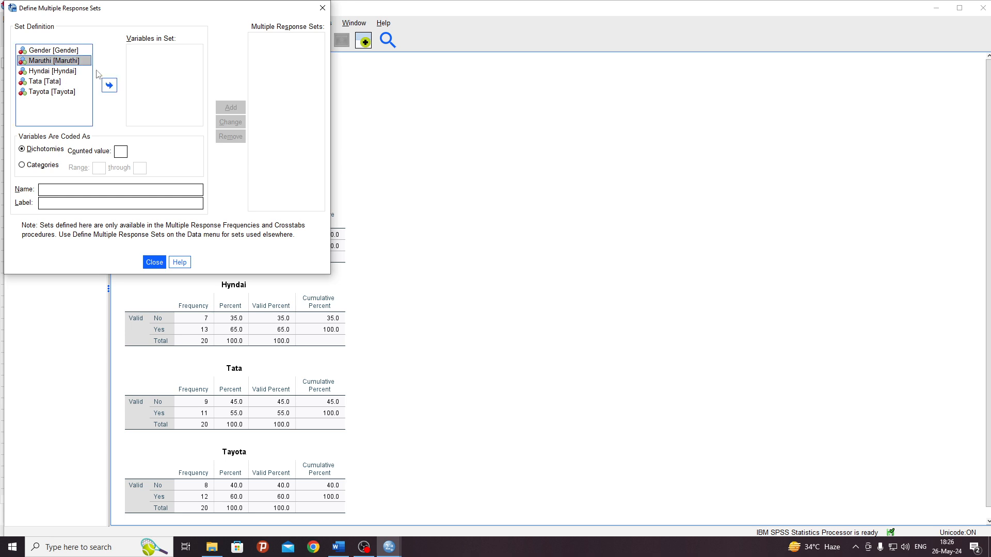
pyautogui.click(109, 85)
pyautogui.click(72, 62)
pyautogui.click(109, 85)
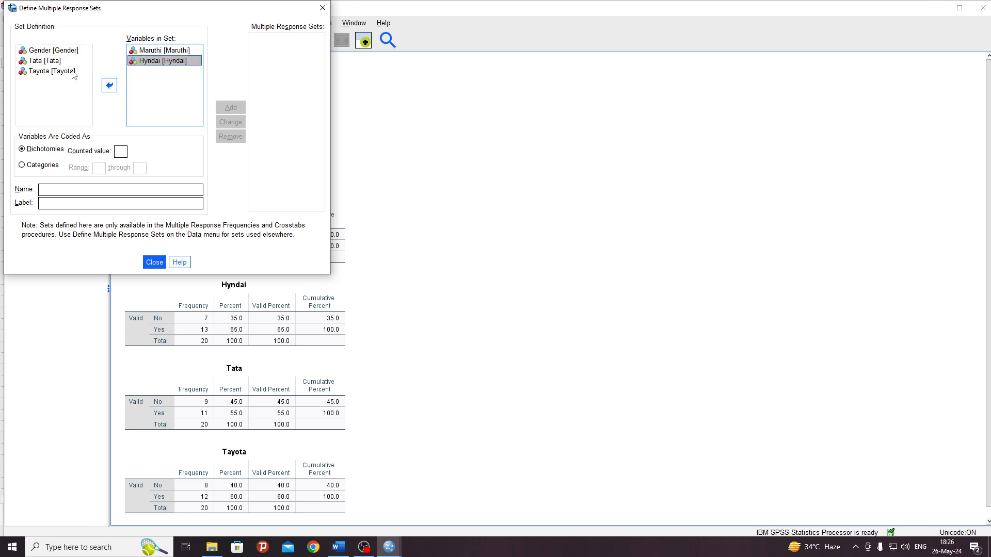
pyautogui.click(58, 62)
pyautogui.click(109, 85)
pyautogui.click(57, 62)
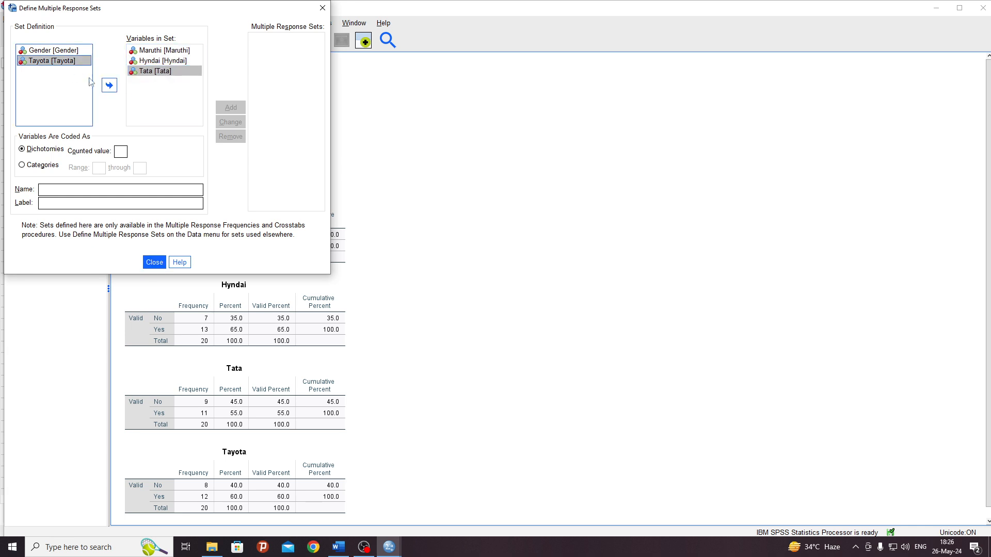
pyautogui.click(109, 87)
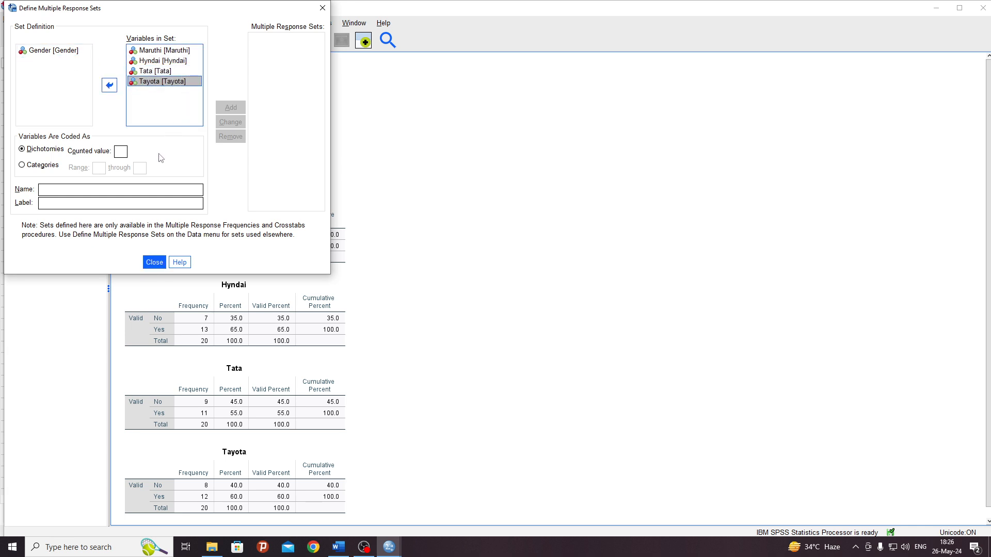
# Step: Set the counted dichotomy value to 1, name the set FOUR WHEELAR with label PREFRENCE, and try to add it
pyautogui.click(117, 151)
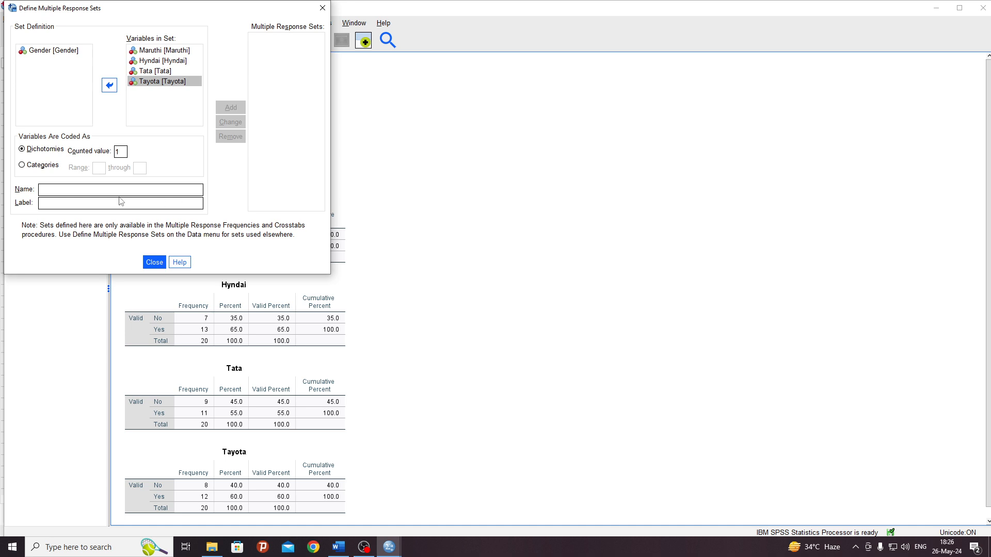
pyautogui.click(61, 193)
pyautogui.write('FOUR')
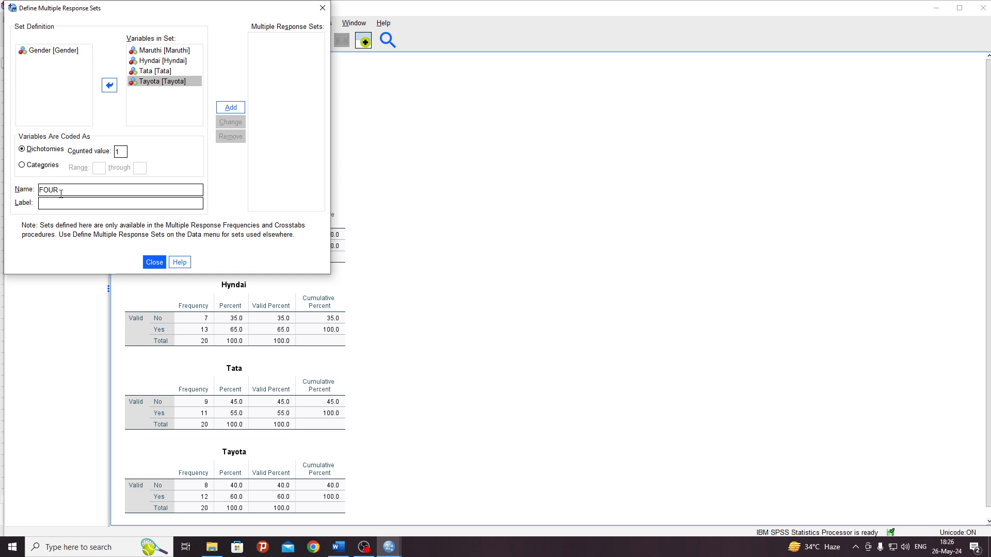
pyautogui.write(' WHEELAR')
pyautogui.click(69, 206)
pyautogui.write('PREFRENCE')
pyautogui.click(230, 115)
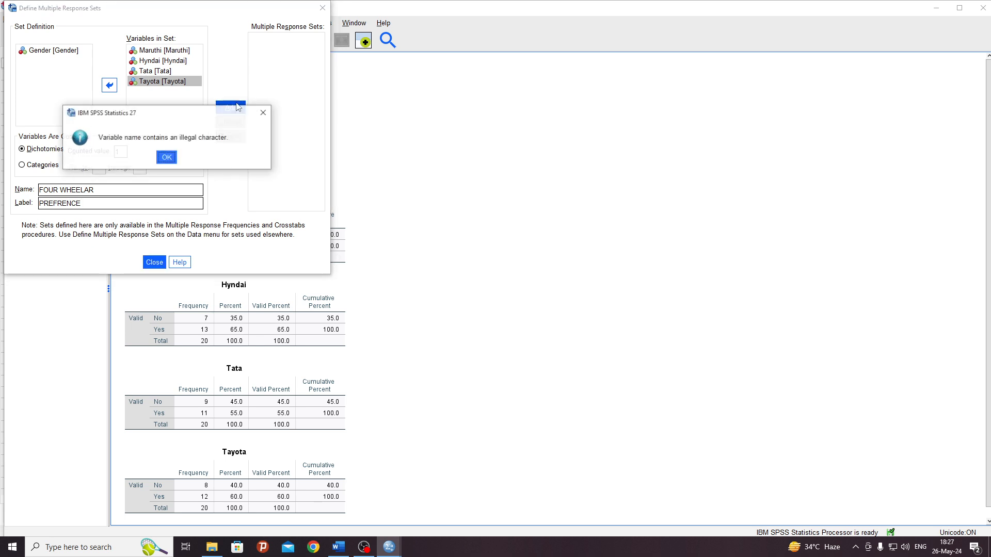
pyautogui.click(167, 158)
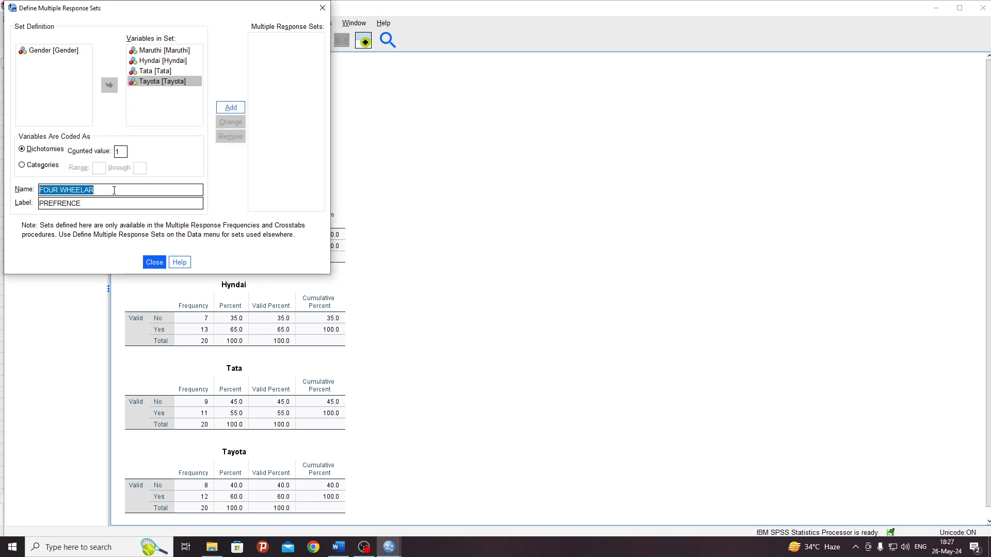
# Step: Correct the set name to FOURWHEELAR without a space, add the set and finish the definition
pyautogui.click(62, 190)
pyautogui.press('BackSpace')
pyautogui.click(236, 112)
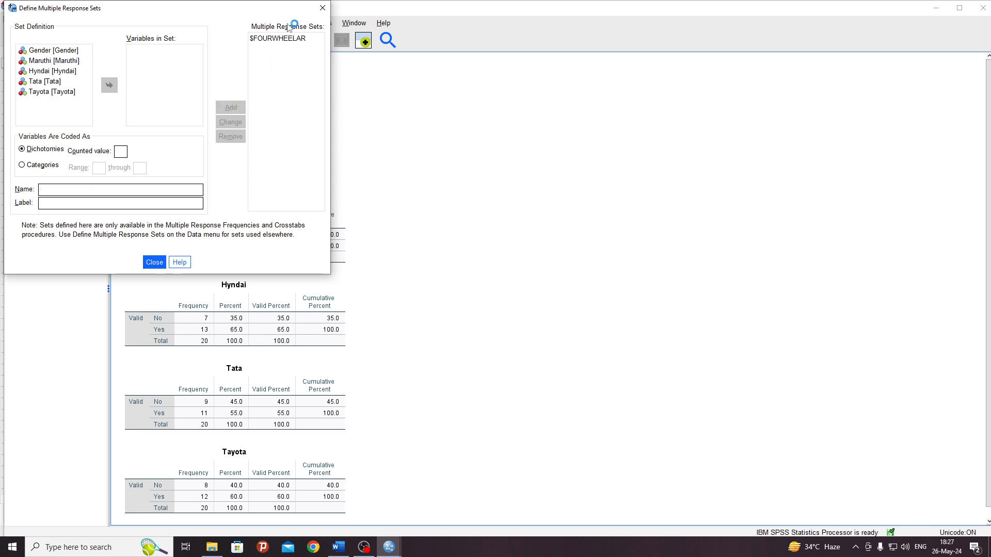
pyautogui.click(155, 263)
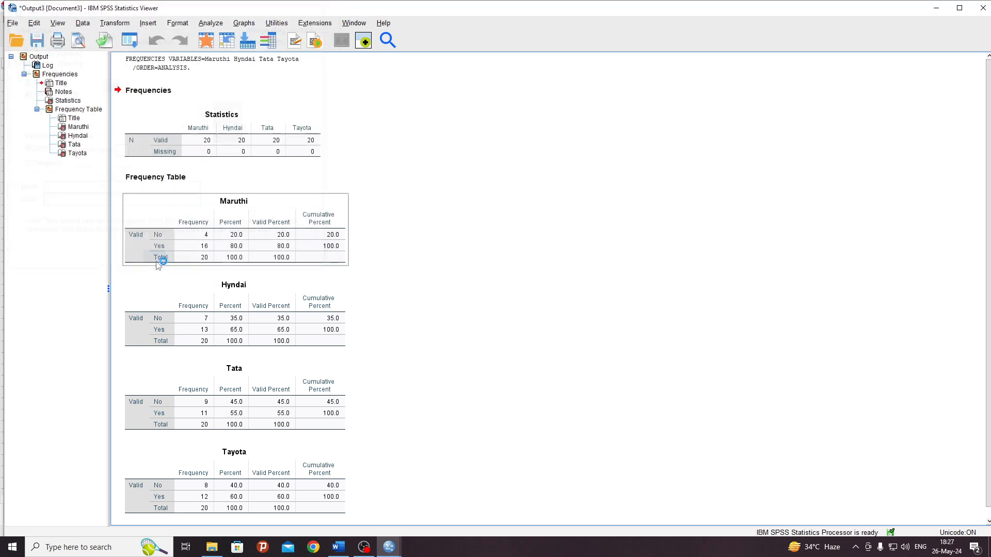
# Step: Run multiple response frequencies for the $FOURWHEELAR set
pyautogui.click(211, 27)
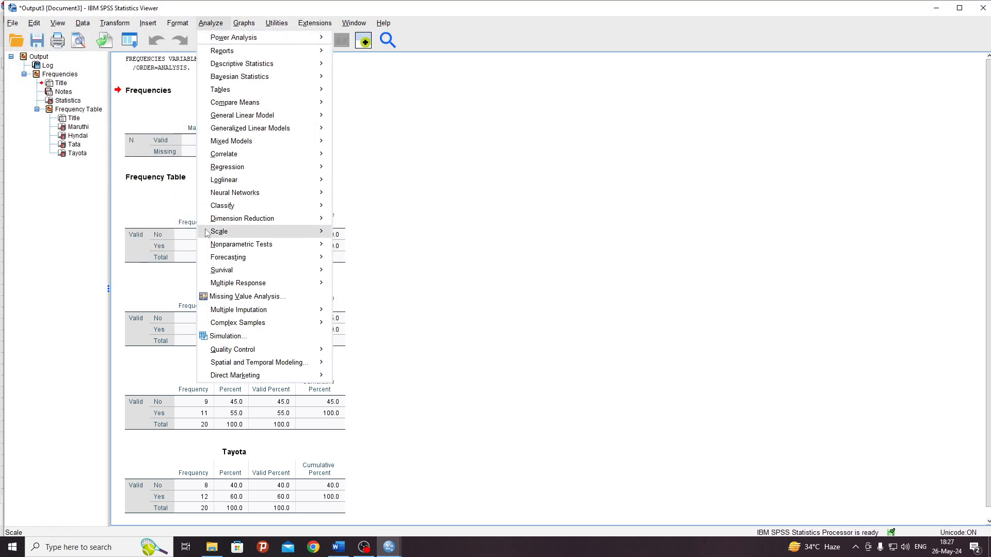
pyautogui.moveTo(243, 287)
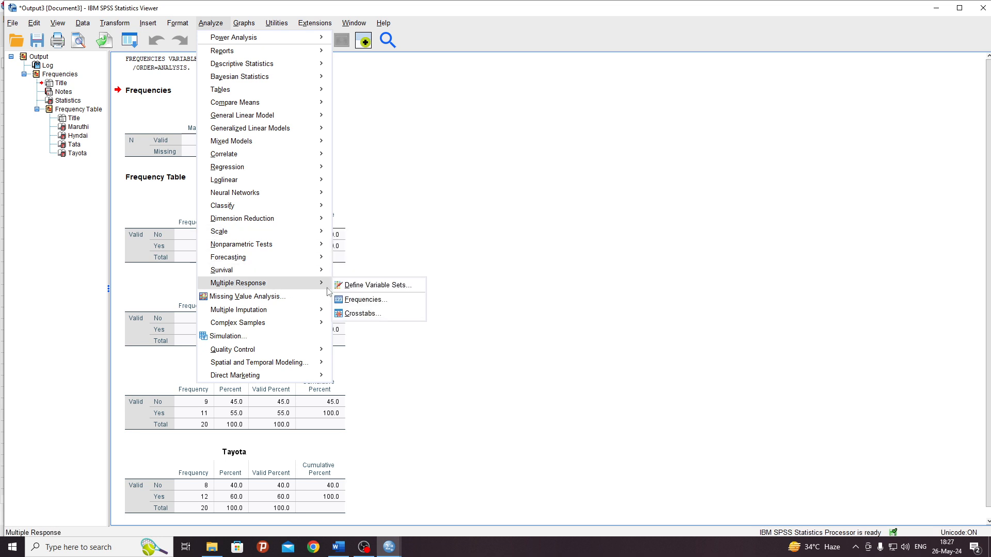
pyautogui.click(356, 301)
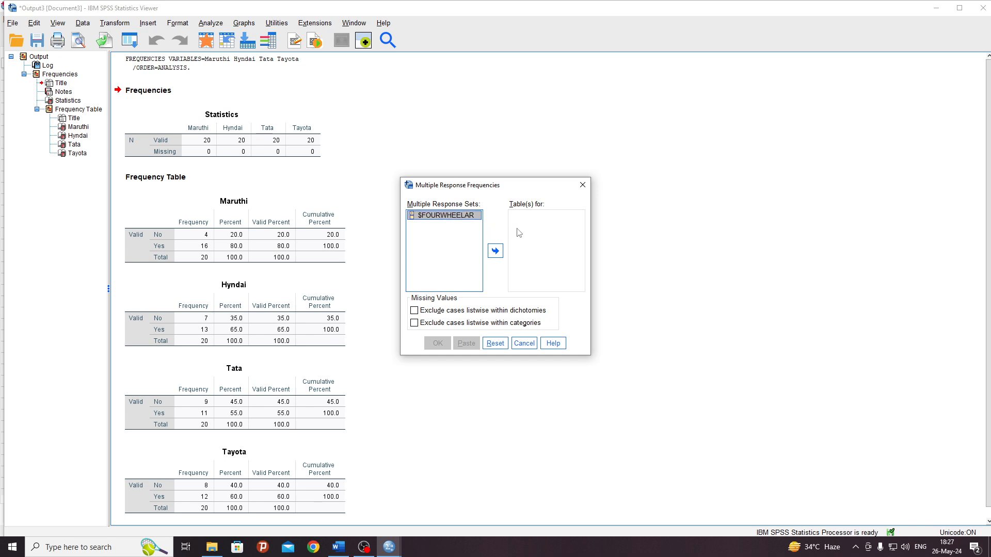
pyautogui.click(495, 252)
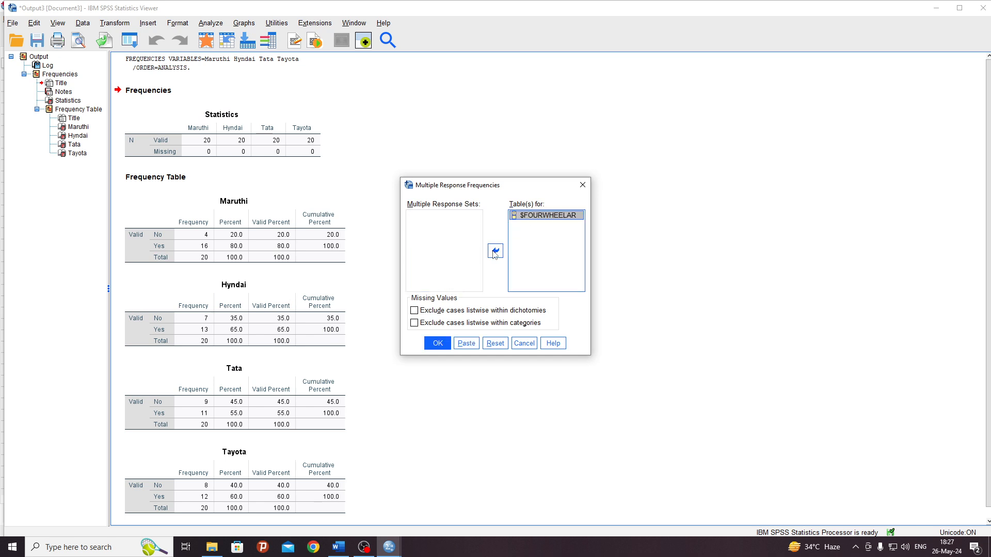
pyautogui.click(438, 343)
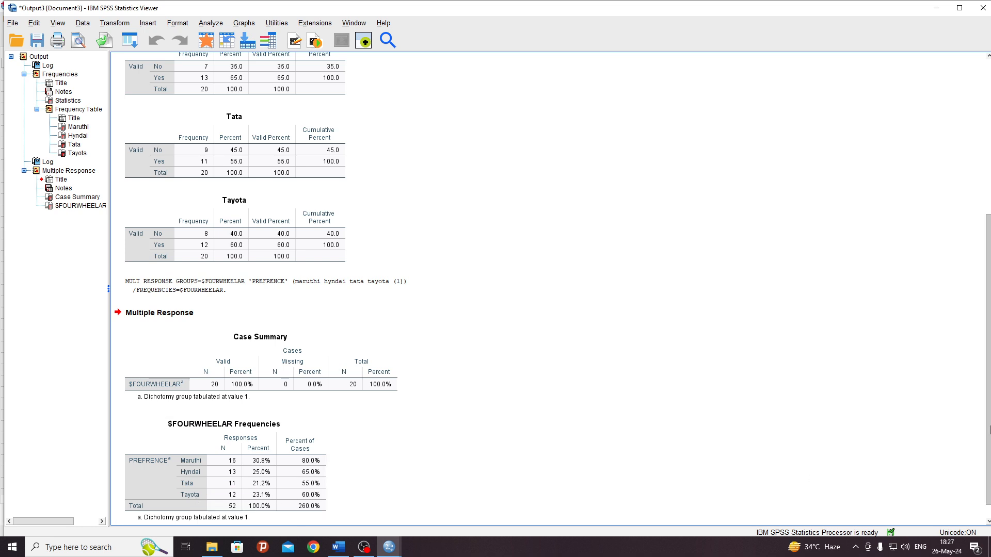
# Step: Start a multiple response crosstab from cleared settings with the $FOURWHEELAR set as the rows
pyautogui.scroll(-1, 989, 342)
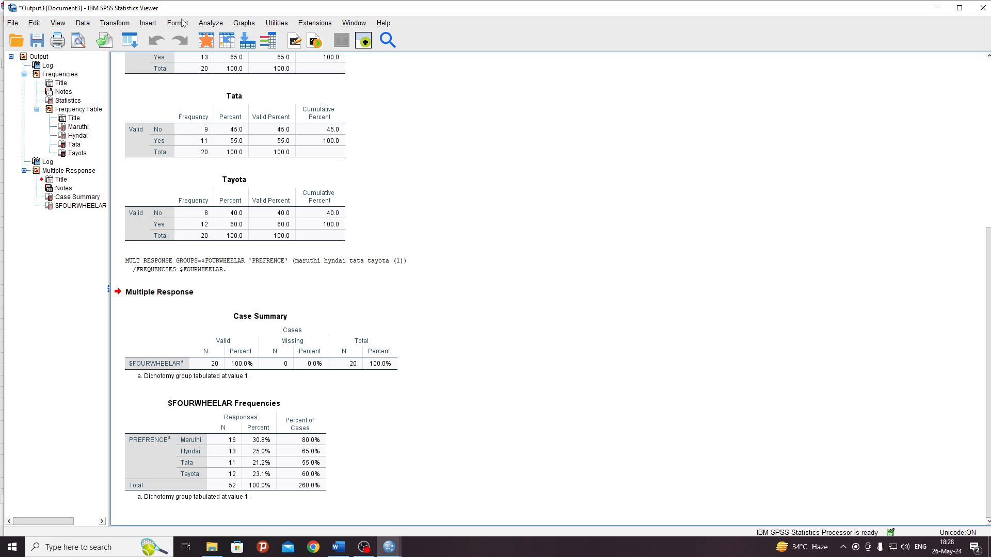
pyautogui.click(213, 23)
pyautogui.moveTo(248, 244)
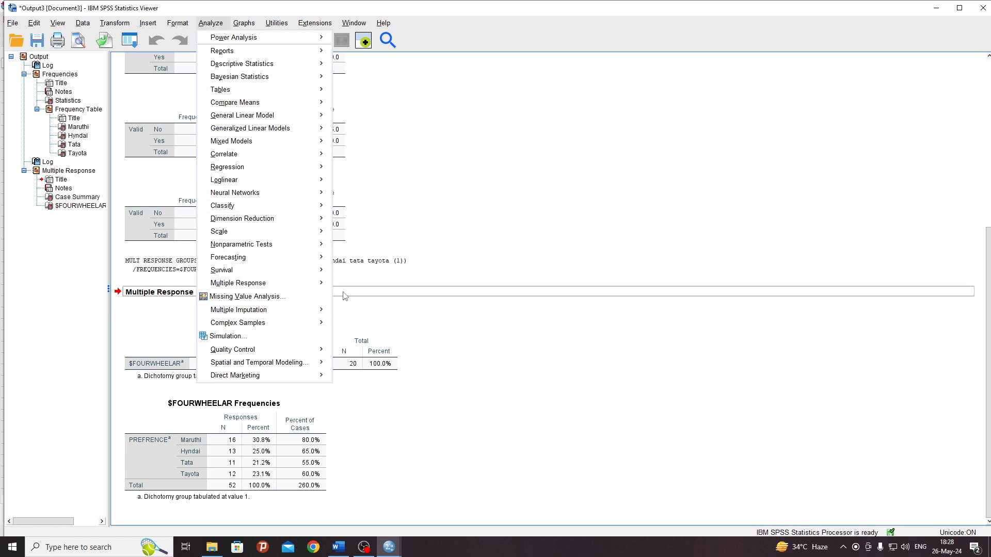
pyautogui.moveTo(279, 287)
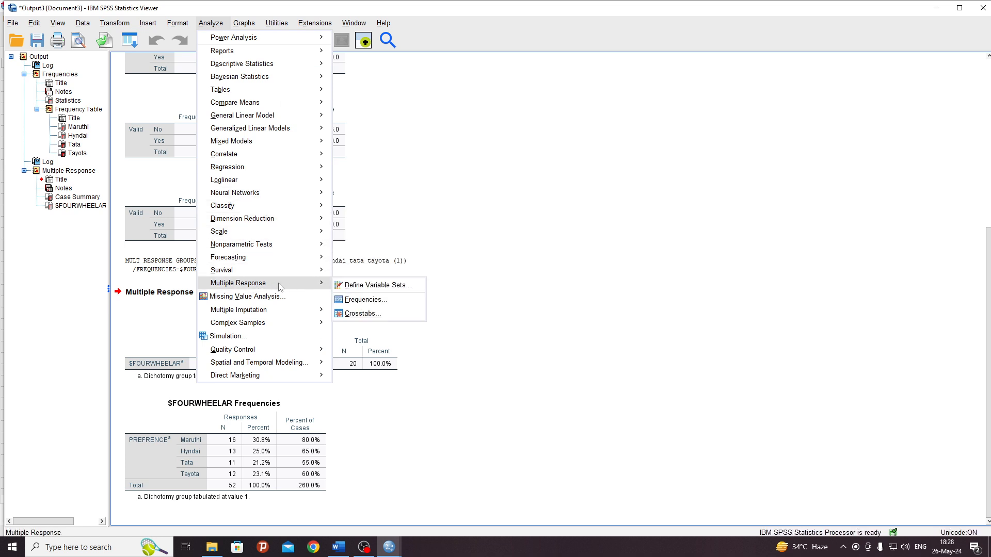
pyautogui.click(361, 313)
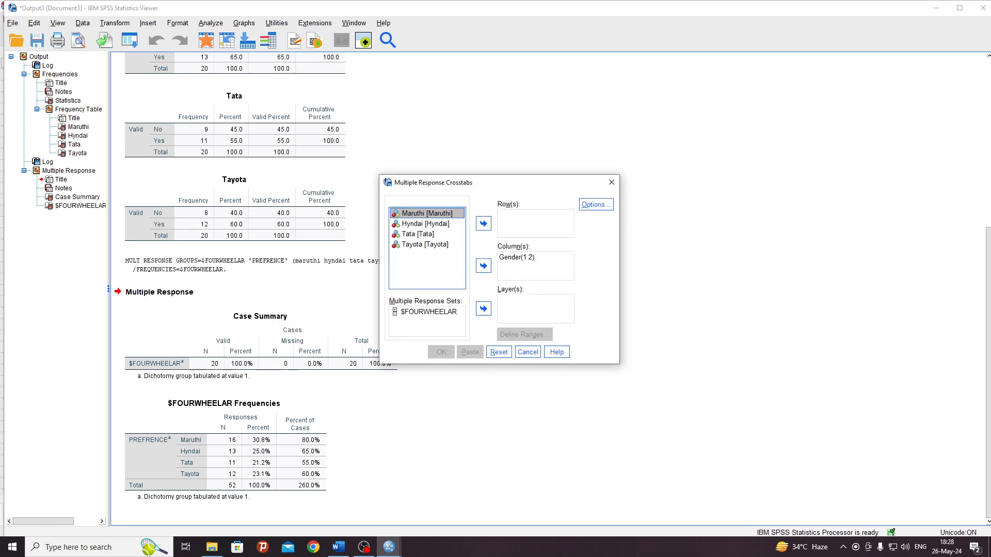
pyautogui.click(502, 353)
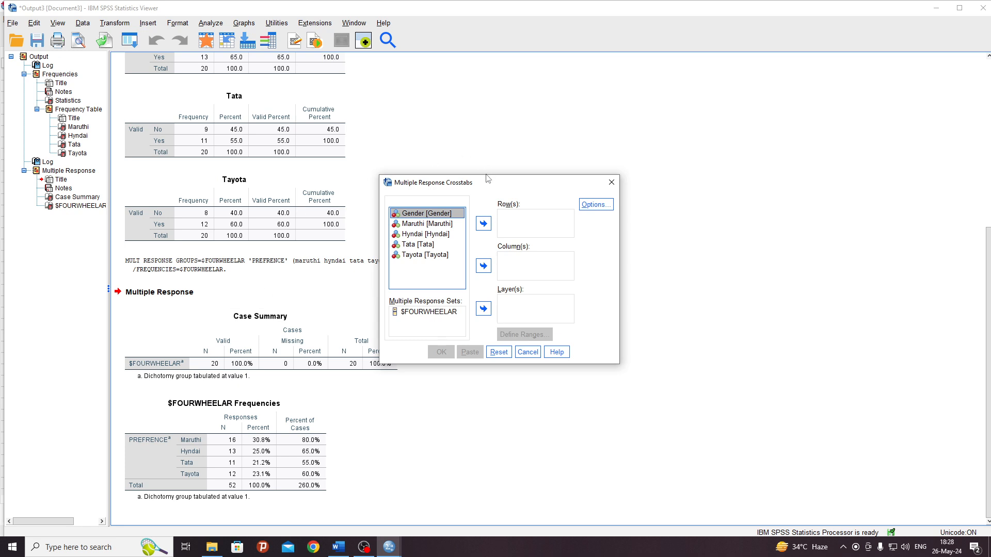
pyautogui.click(442, 313)
pyautogui.click(483, 224)
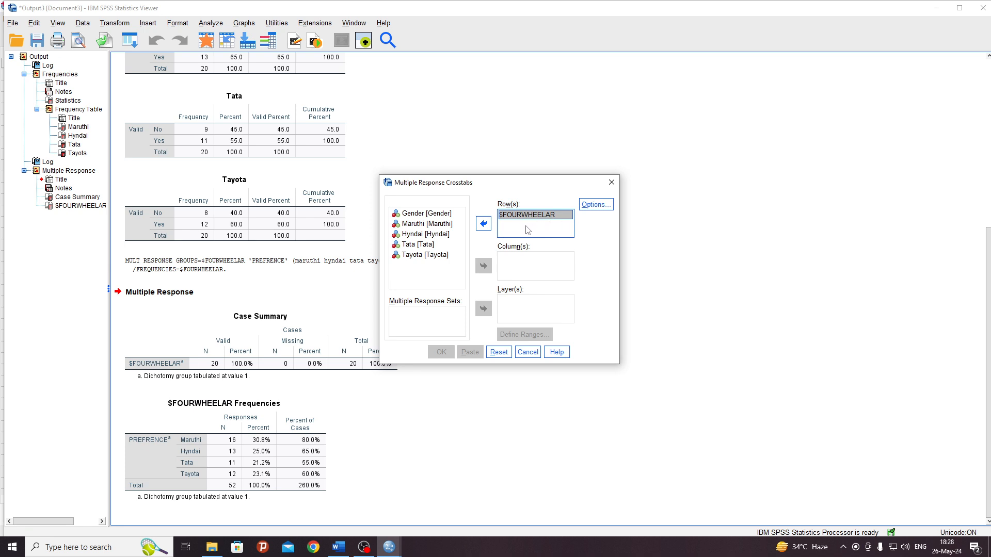
# Step: Add Gender as the column variable with a range of 1 to 2 and run the crosstab
pyautogui.click(429, 213)
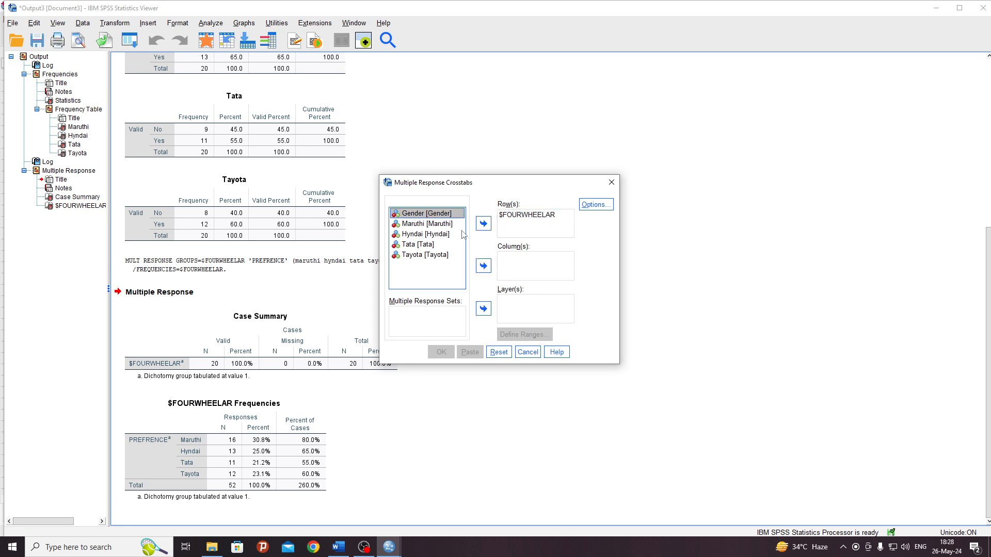
pyautogui.click(483, 266)
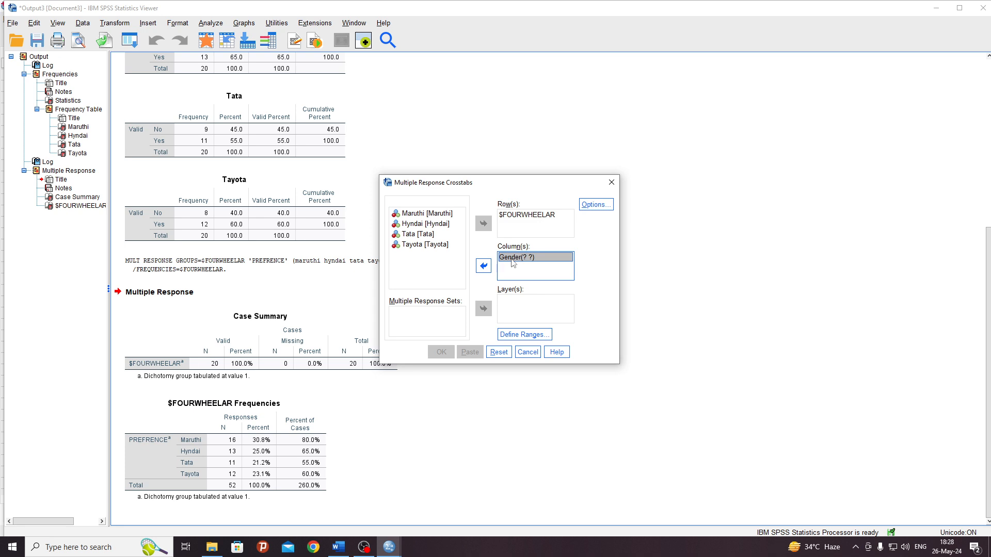
pyautogui.click(521, 335)
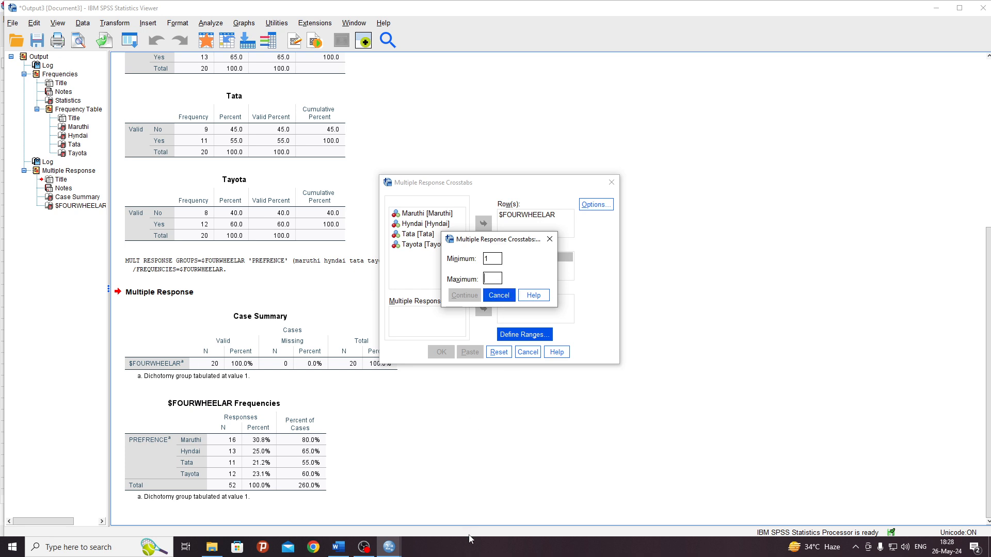
pyautogui.write('2')
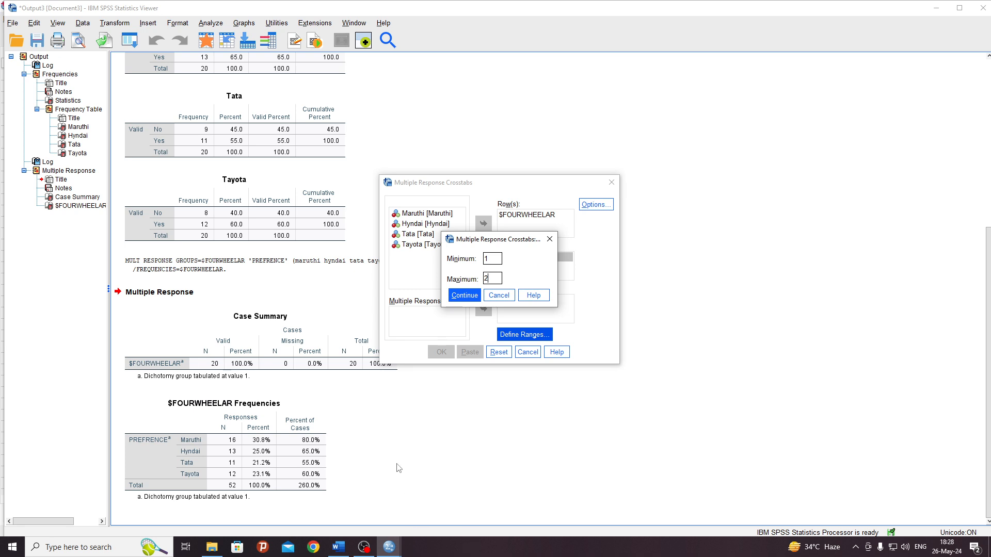
pyautogui.click(465, 296)
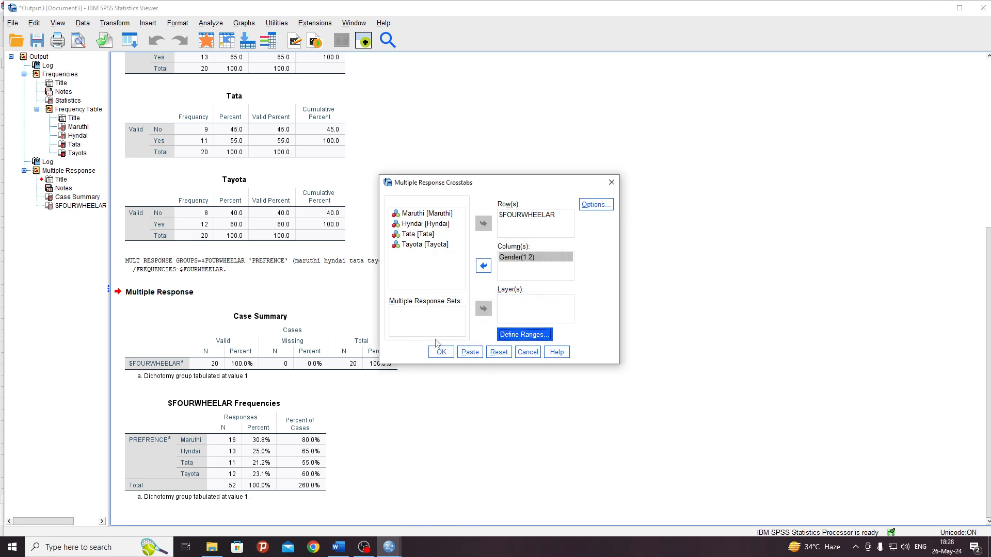
pyautogui.click(442, 353)
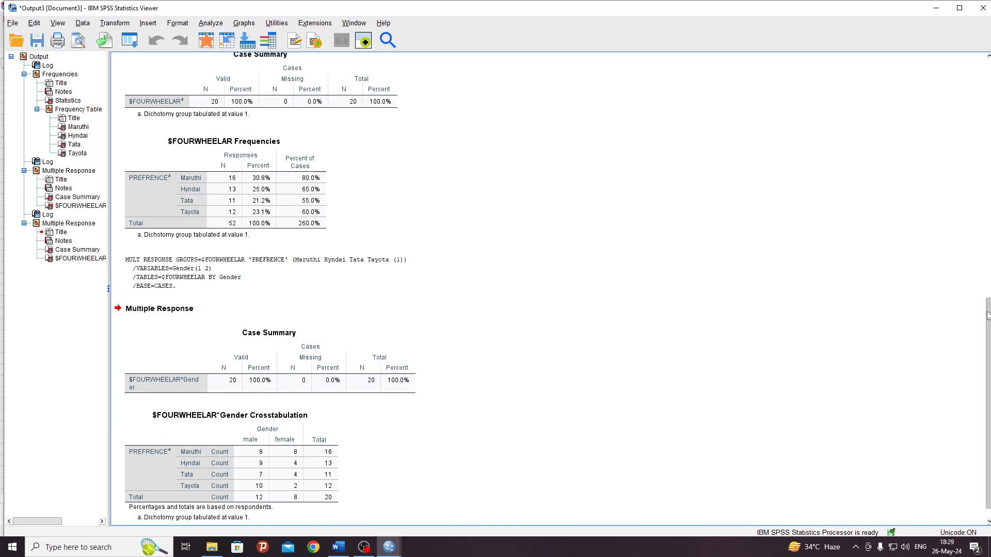
# Step: Examine the brand counts by gender in the $FOURWHEELAR*Gender crosstabulation
pyautogui.scroll(-1, 987, 316)
pyautogui.click(304, 454)
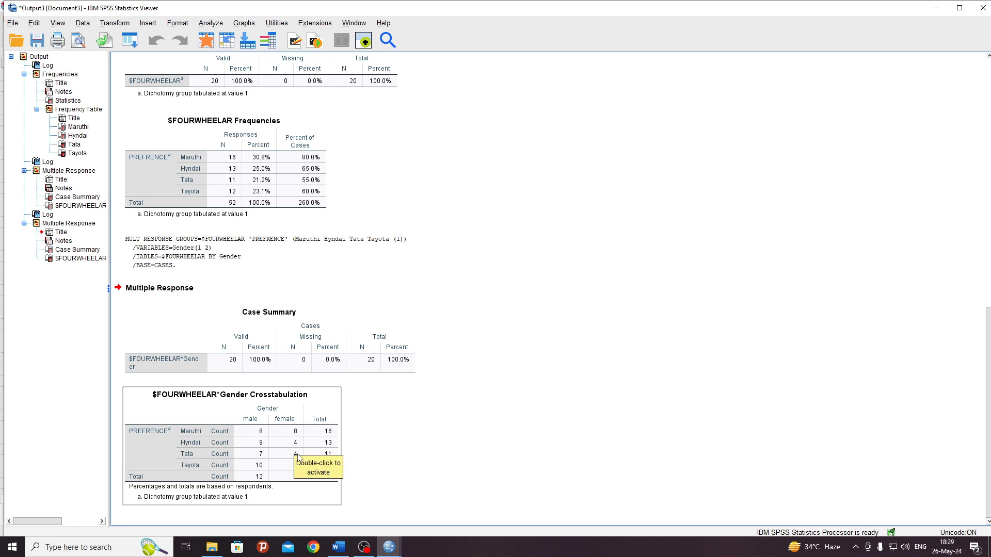
pyautogui.click(403, 522)
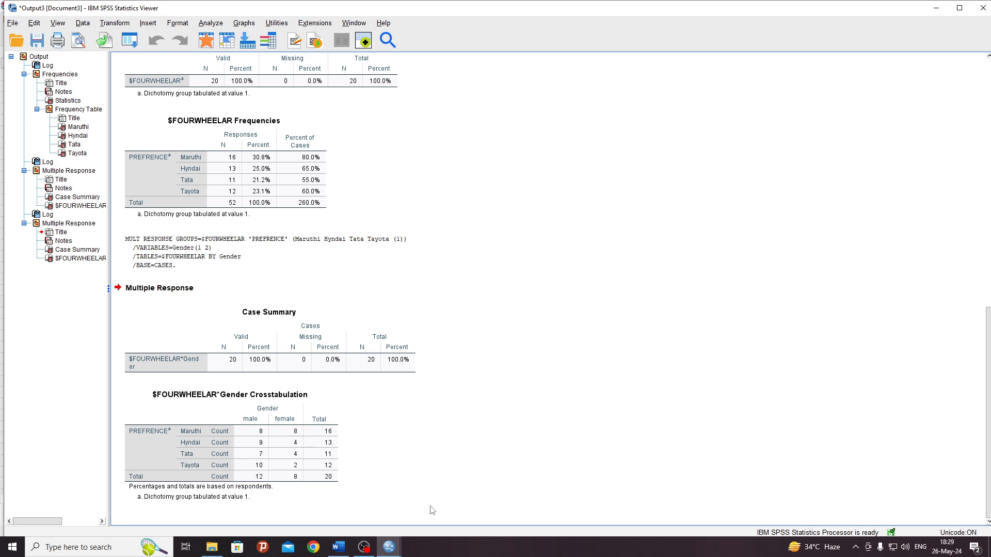
pyautogui.click(280, 459)
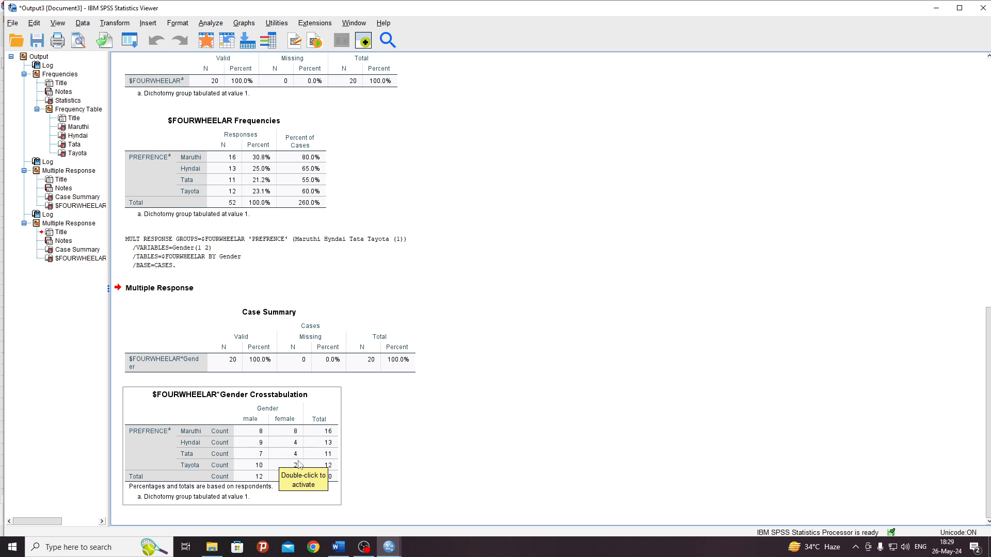
pyautogui.click(274, 463)
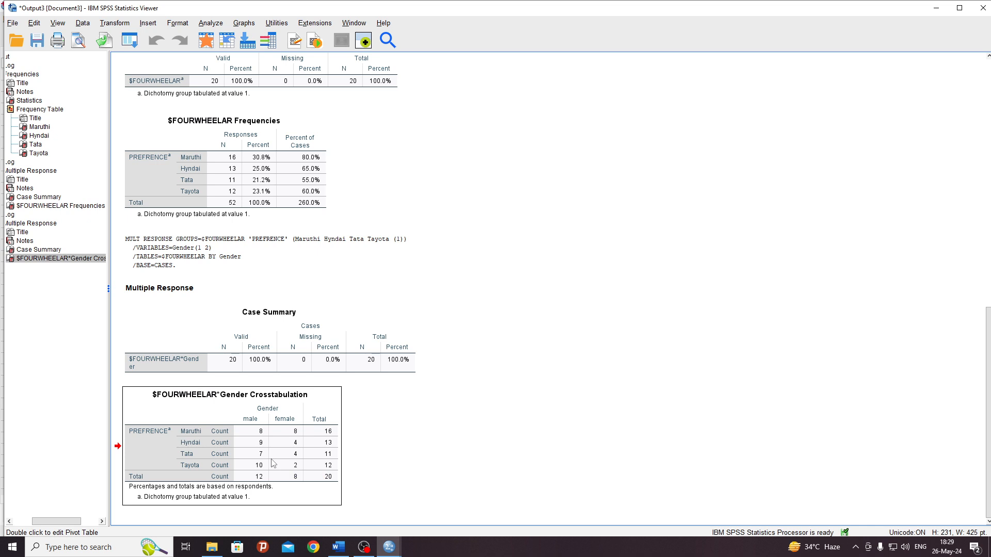
# Step: Rerun the $FOURWHEELAR by Gender multiple response crosstab with column cell percentages included
pyautogui.click(209, 24)
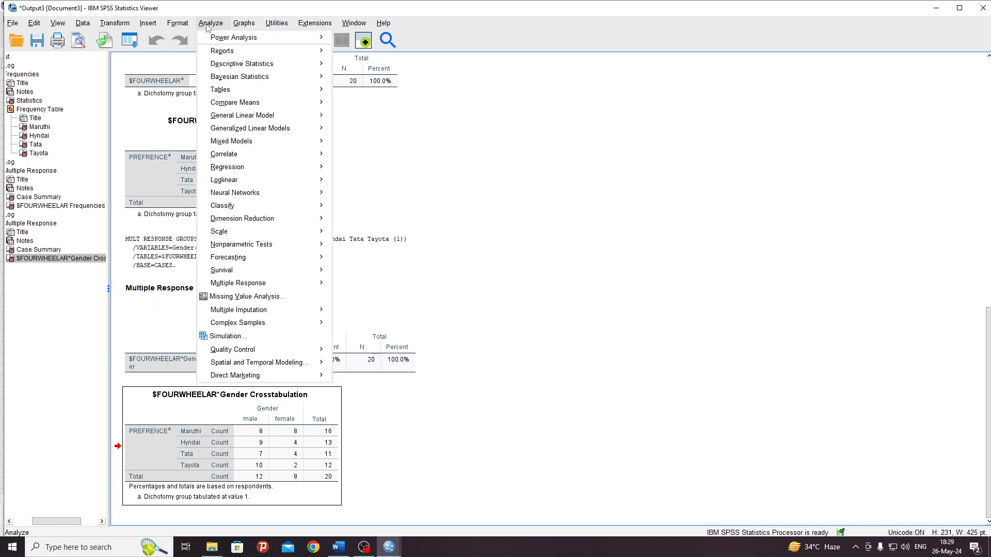
pyautogui.moveTo(245, 287)
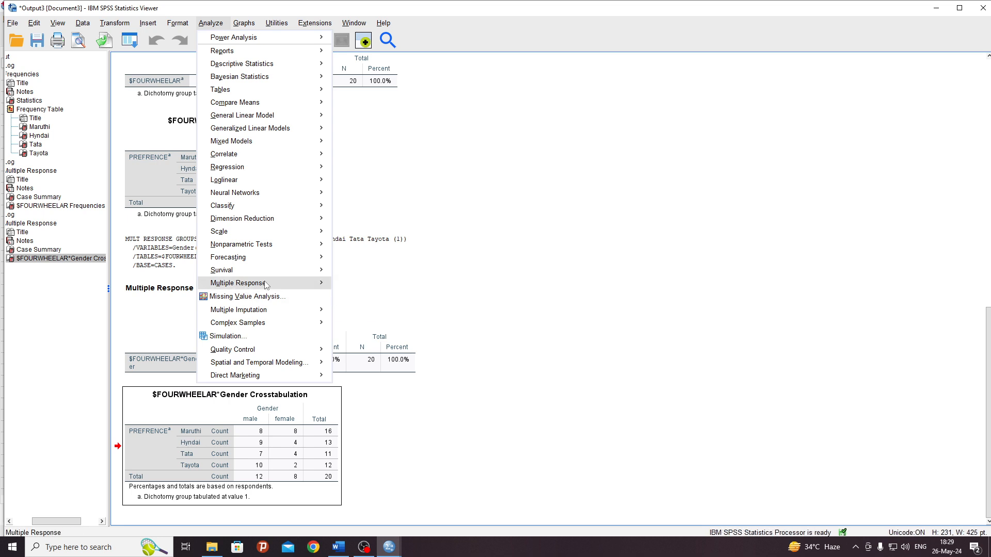
pyautogui.click(360, 315)
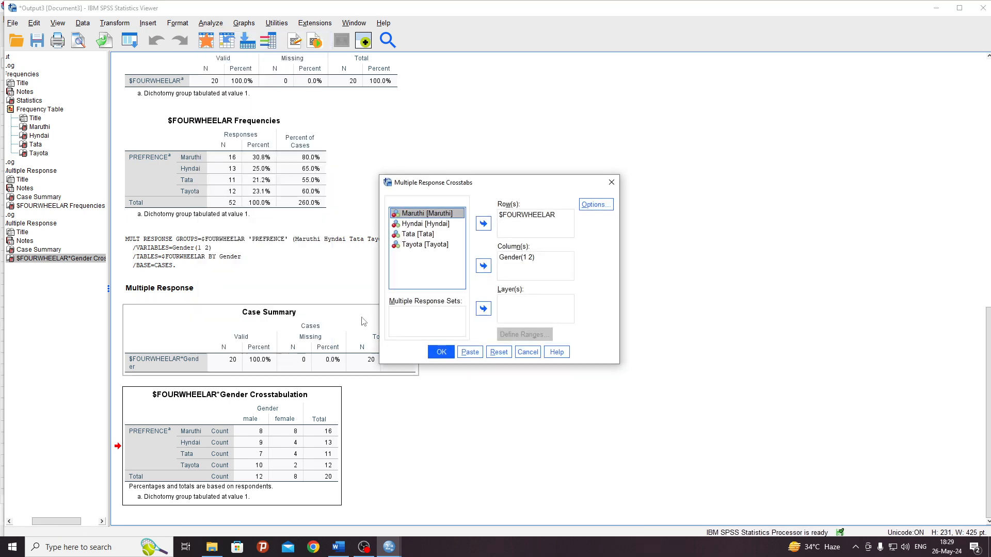
pyautogui.click(596, 205)
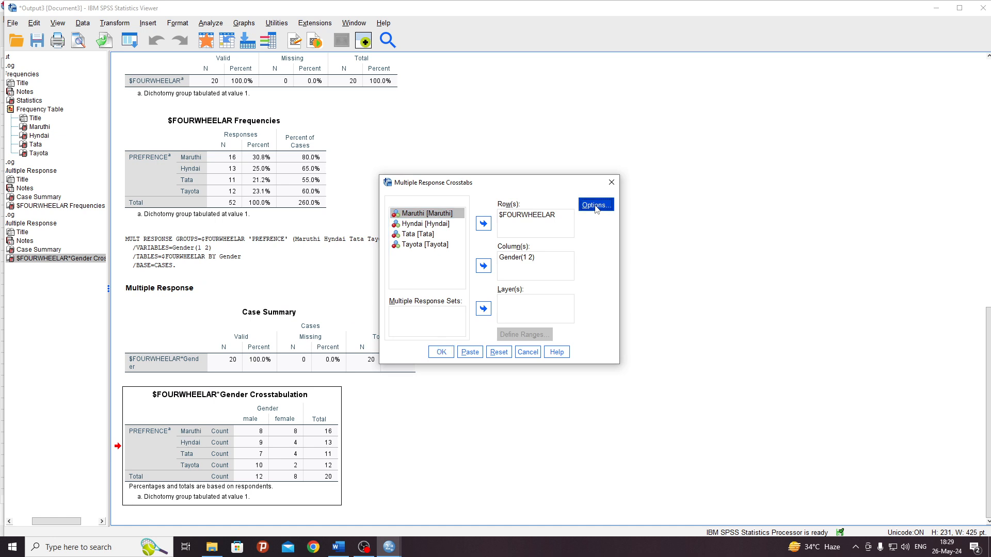
pyautogui.click(466, 230)
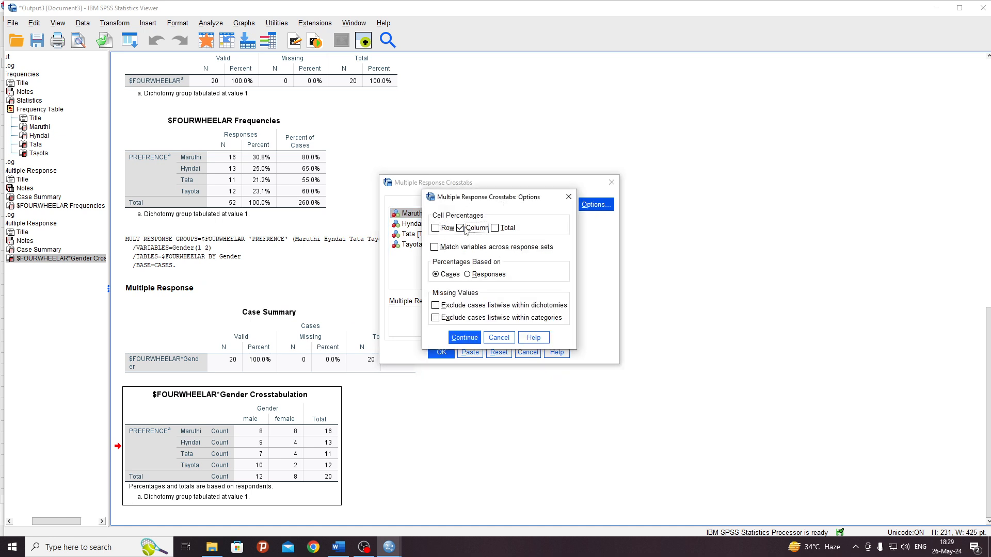
pyautogui.click(465, 338)
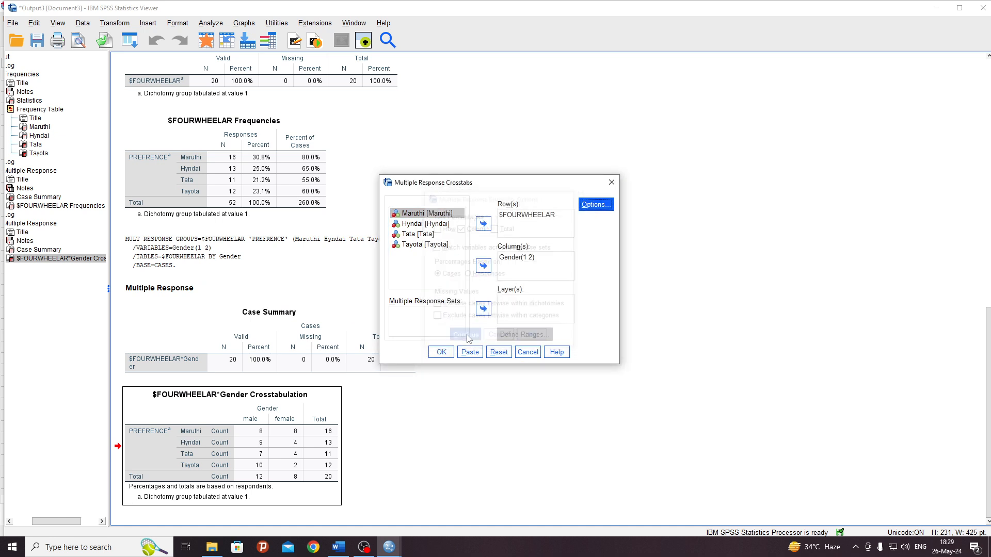
pyautogui.click(442, 353)
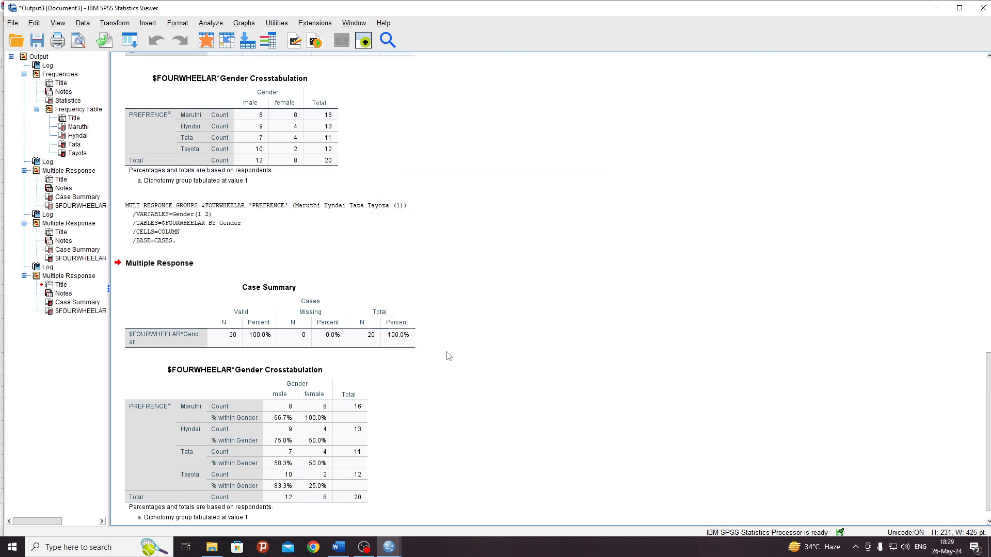
# Step: Copy the crosstabulation with percentages within gender and paste it into the blank SPSS WORD document in Word
pyautogui.click(279, 477)
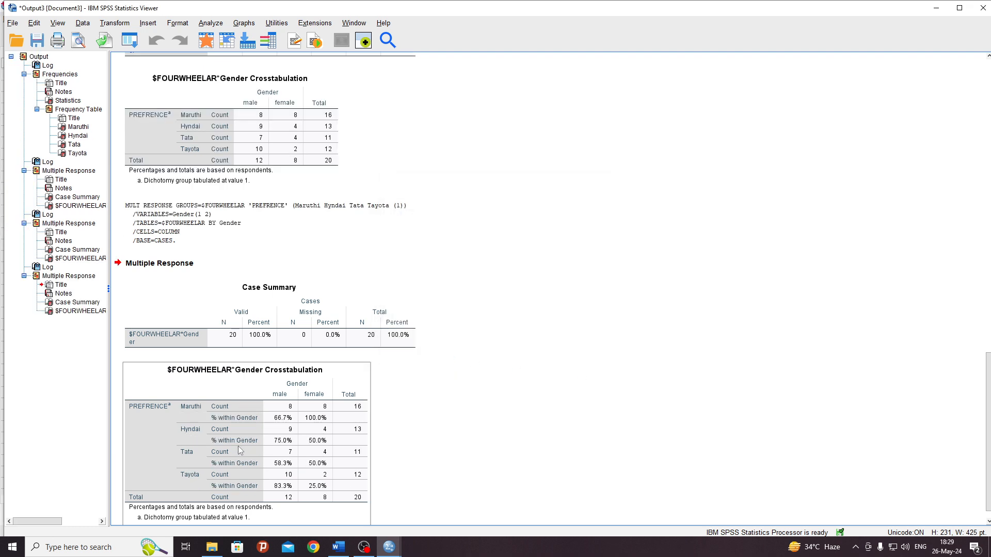
pyautogui.click(301, 423)
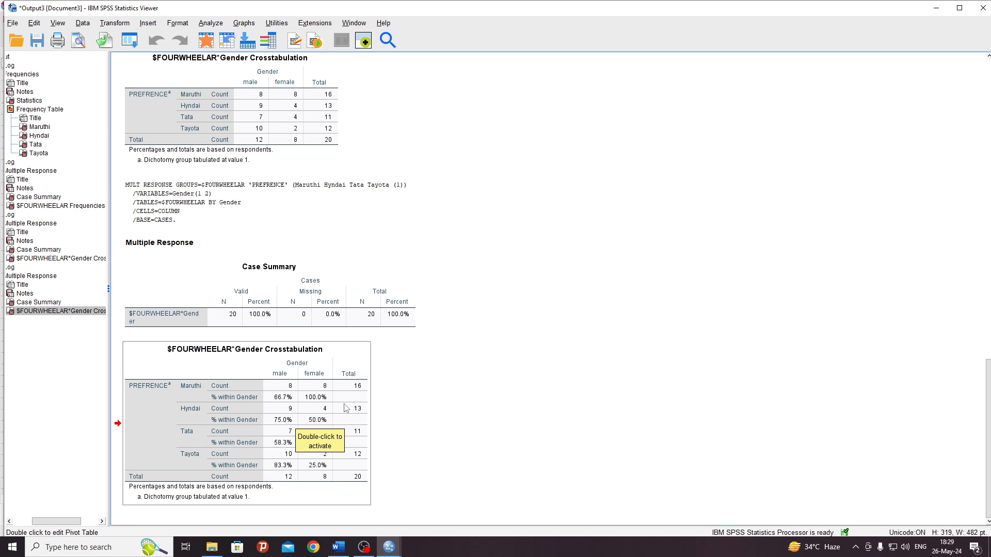
pyautogui.rightClick(351, 388)
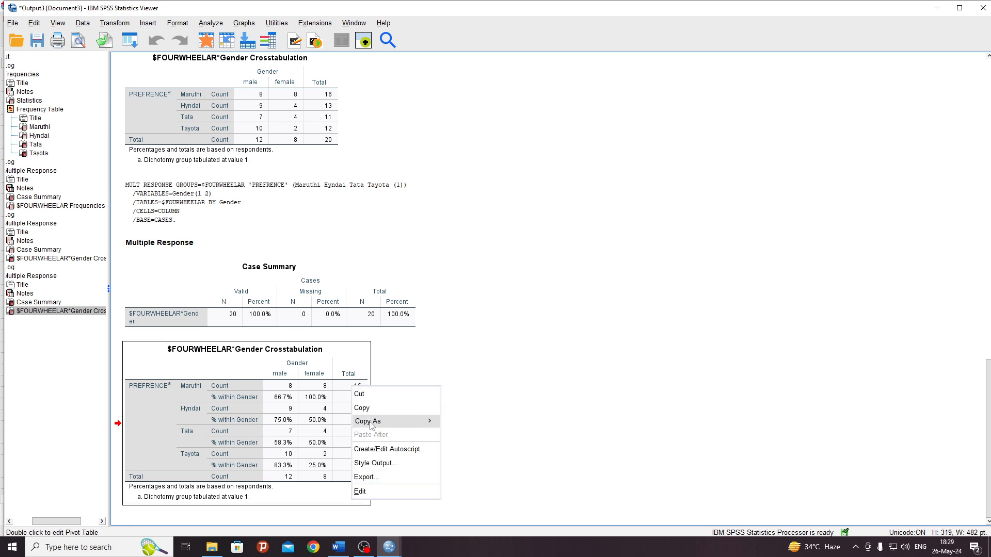
pyautogui.click(365, 409)
pyautogui.click(338, 547)
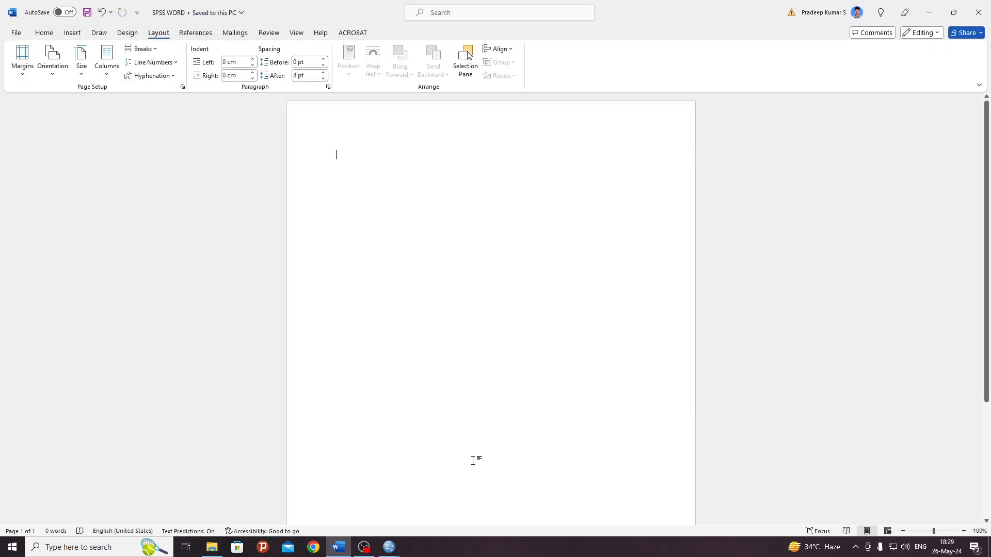
pyautogui.rightClick(451, 355)
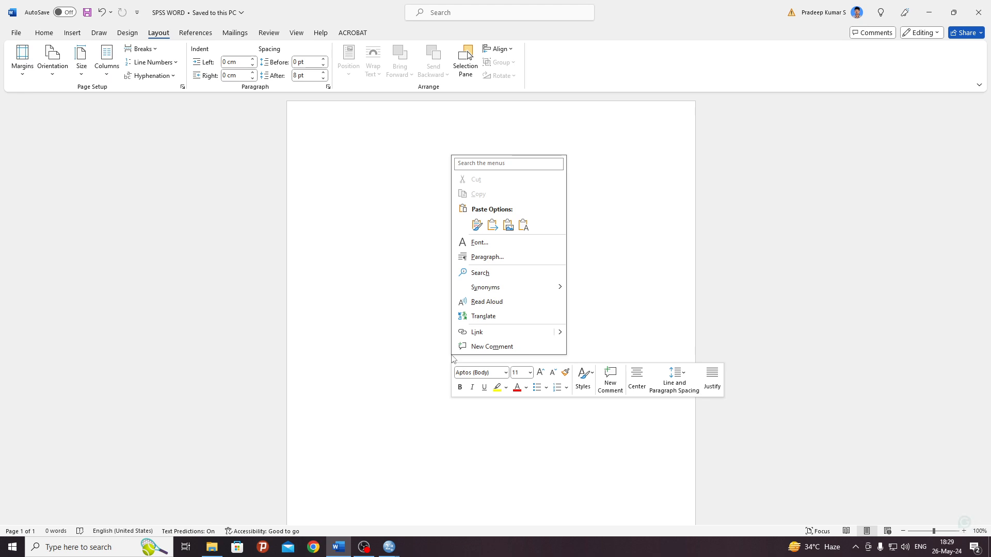
pyautogui.click(478, 224)
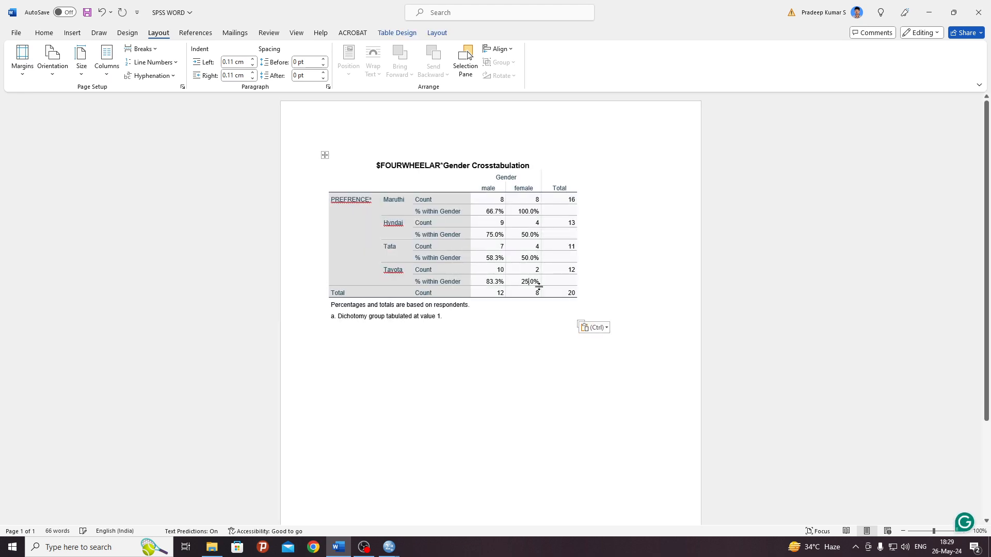
# Step: Enlarge all text in the pasted crosstabulation by three size increments and widen the table towards the page's edge
pyautogui.moveTo(383, 168); pyautogui.dragTo(596, 366)
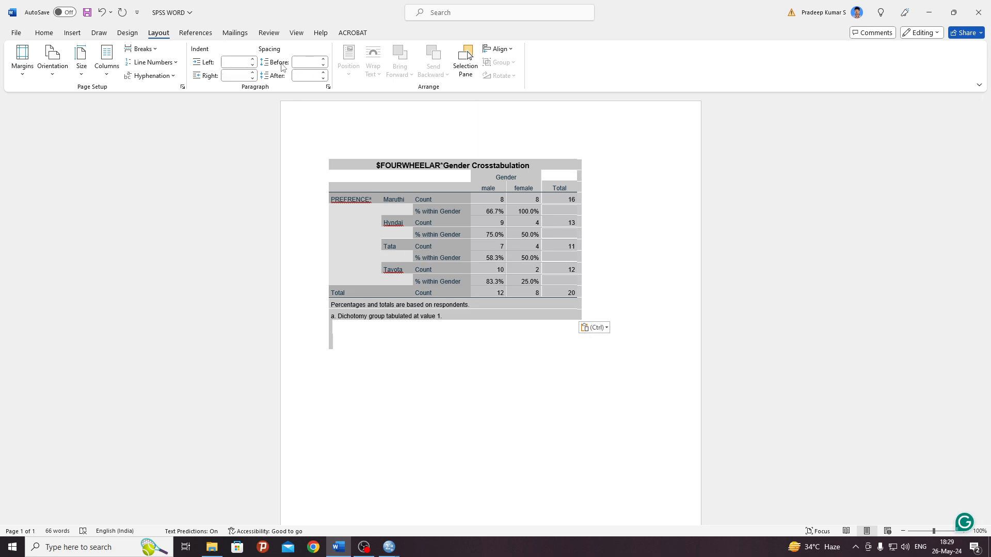
pyautogui.click(45, 34)
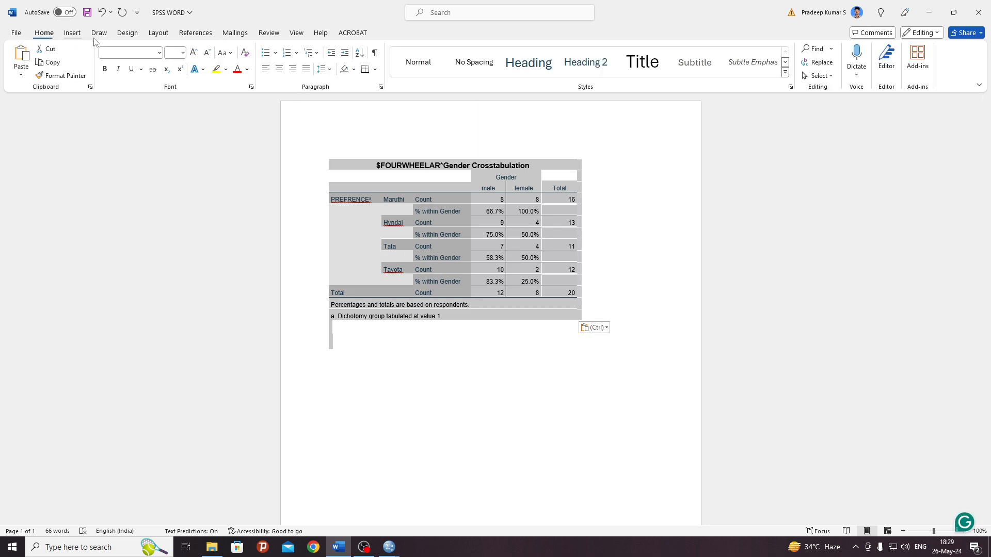
pyautogui.click(194, 52)
pyautogui.click(194, 52)
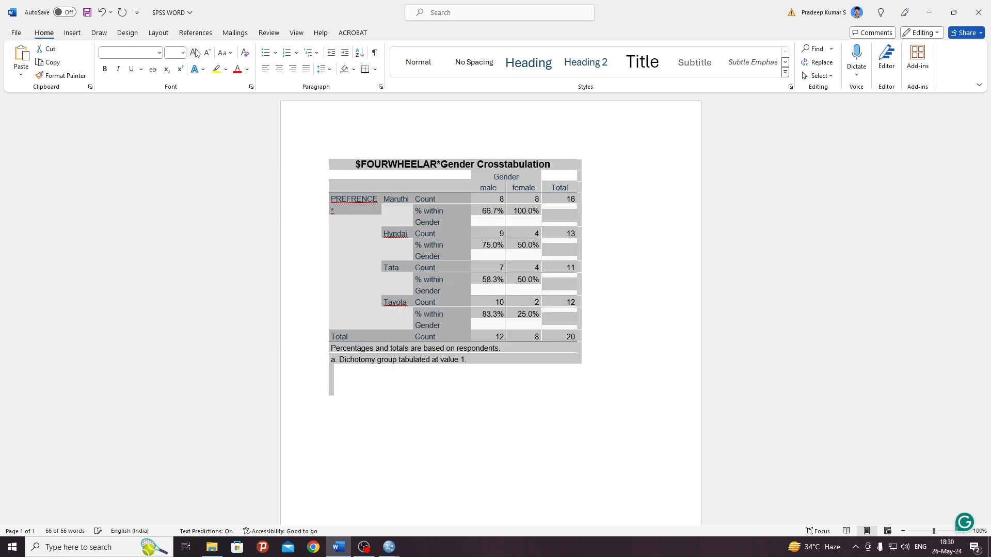
pyautogui.click(195, 52)
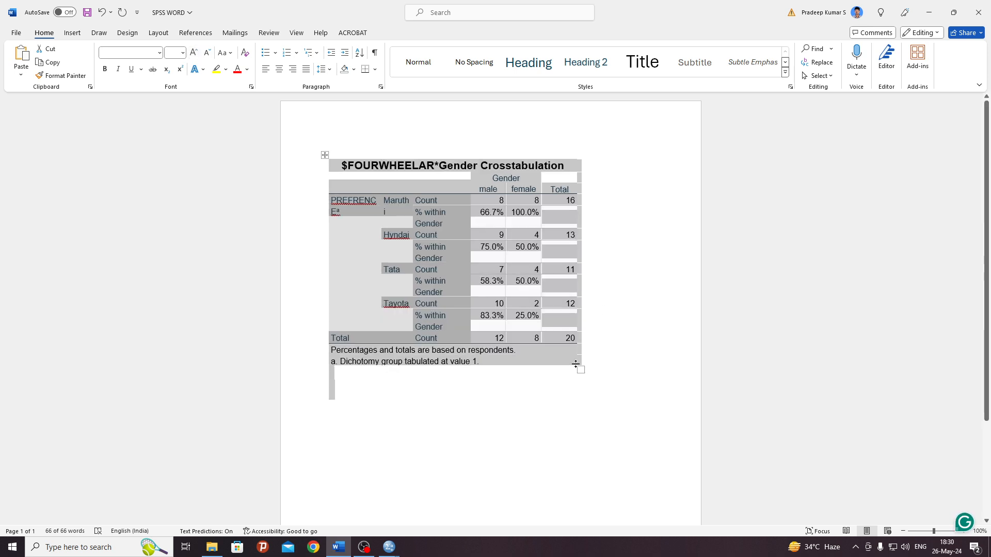
pyautogui.moveTo(576, 366); pyautogui.dragTo(642, 418)
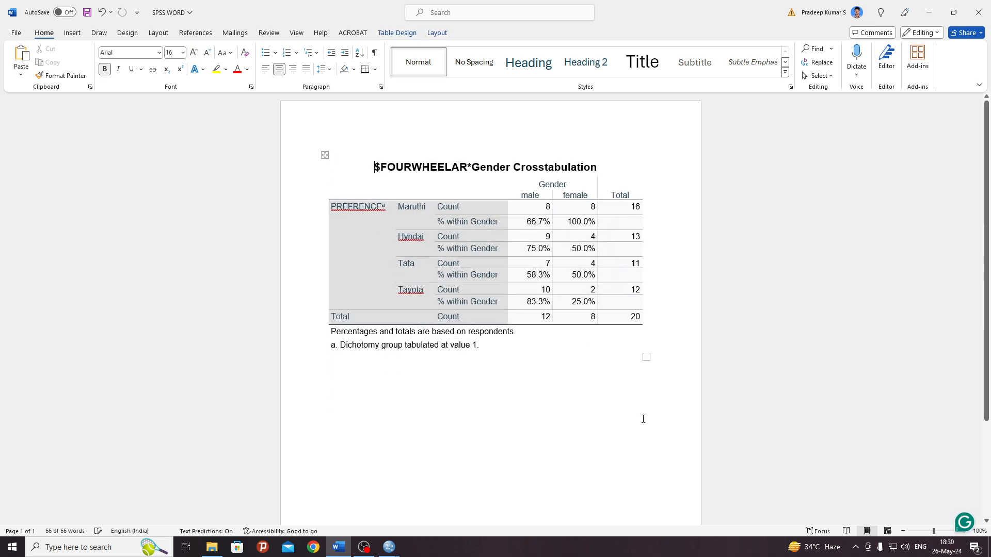
pyautogui.click(583, 402)
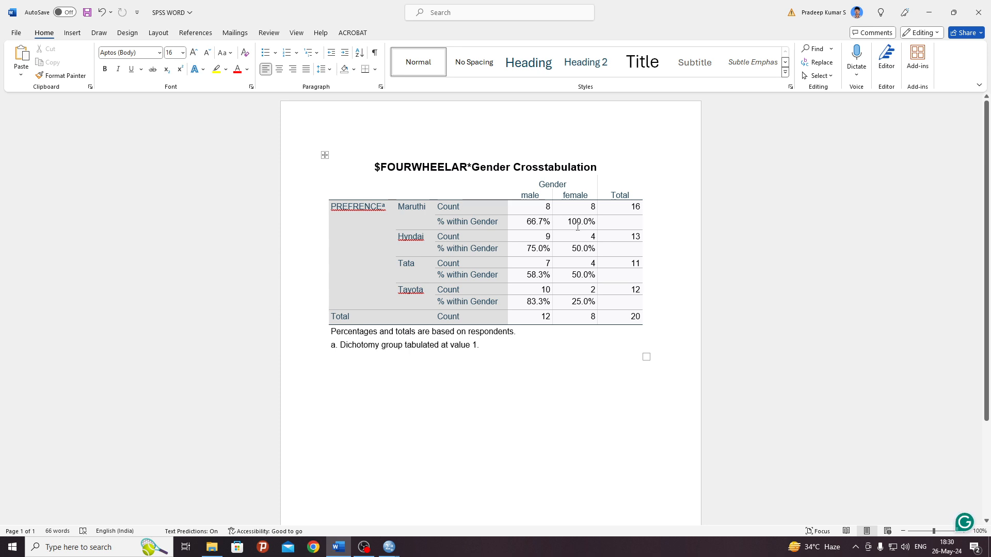
# Step: Switch to the SPSS output viewer and review the $FOURWHEELAR Frequencies table together with the counts-only Gender crosstabulation
pyautogui.click(389, 548)
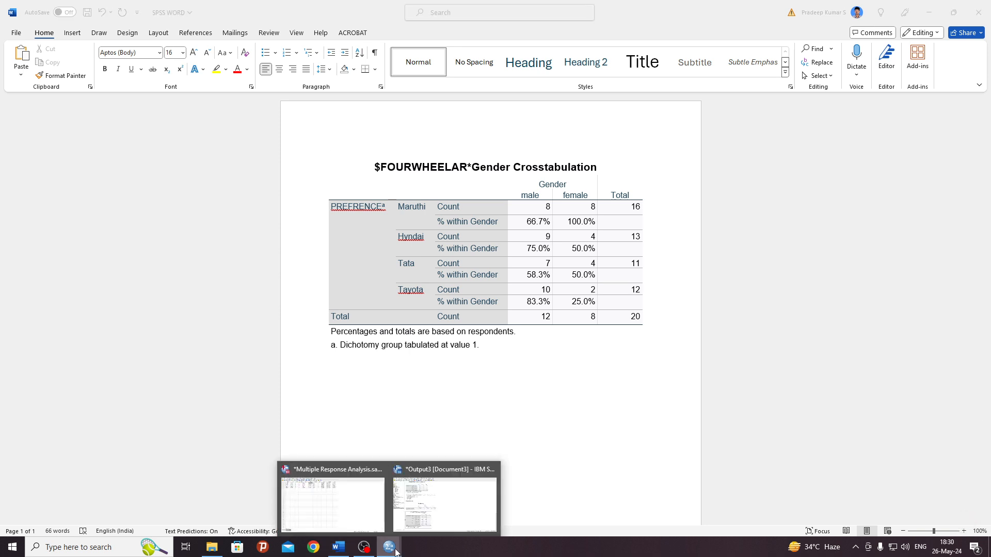
pyautogui.click(421, 518)
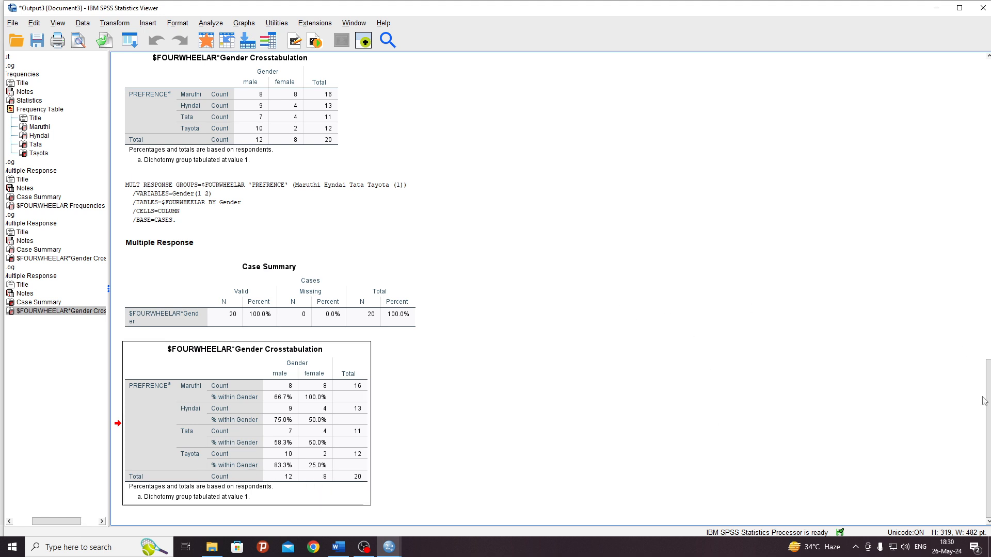
pyautogui.moveTo(990, 398); pyautogui.dragTo(970, 292)
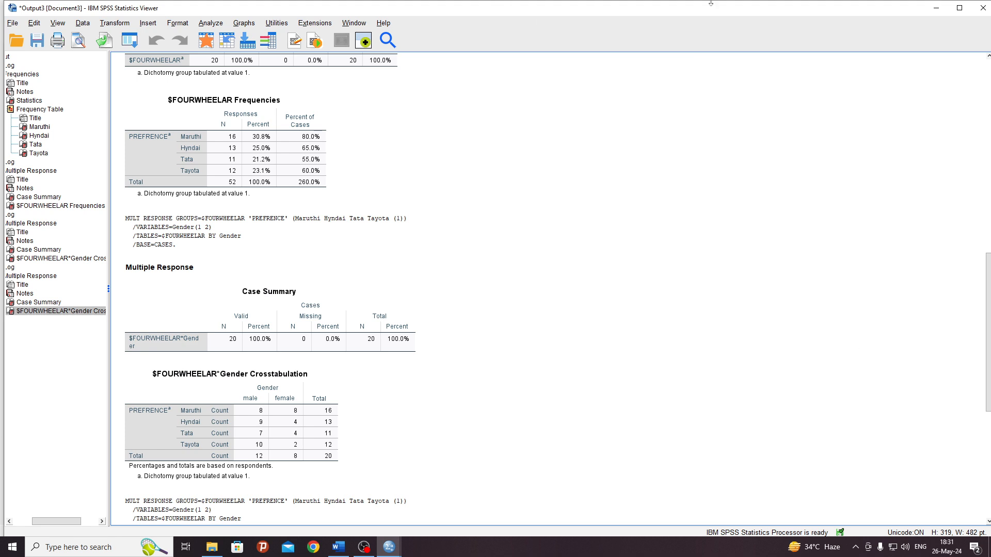
pyautogui.click(244, 24)
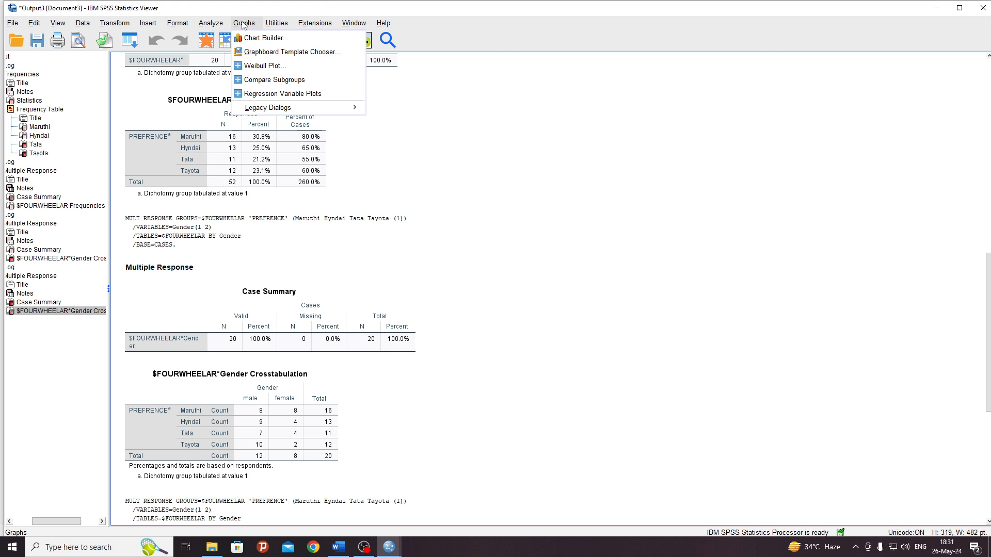
pyautogui.click(253, 39)
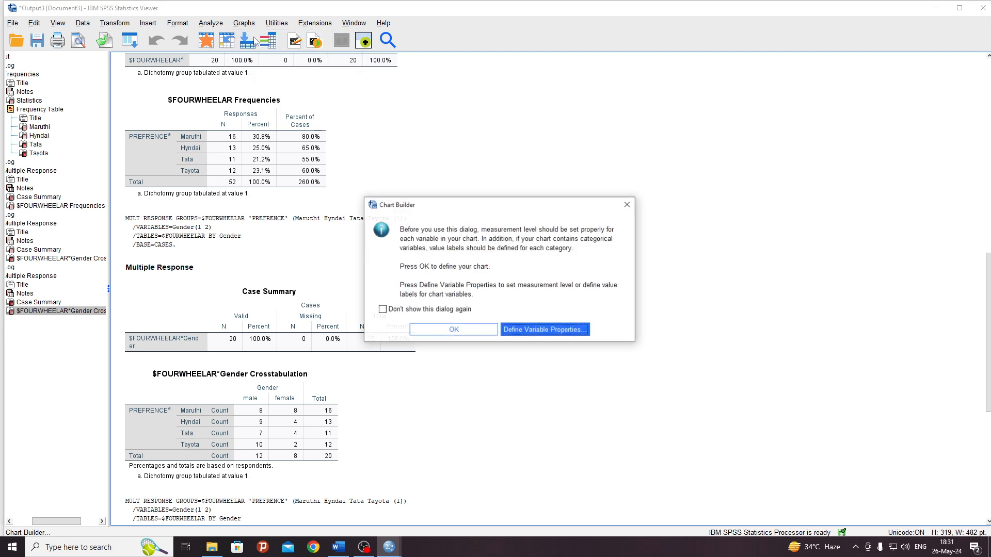
pyautogui.click(452, 330)
pyautogui.moveTo(336, 341); pyautogui.dragTo(399, 235)
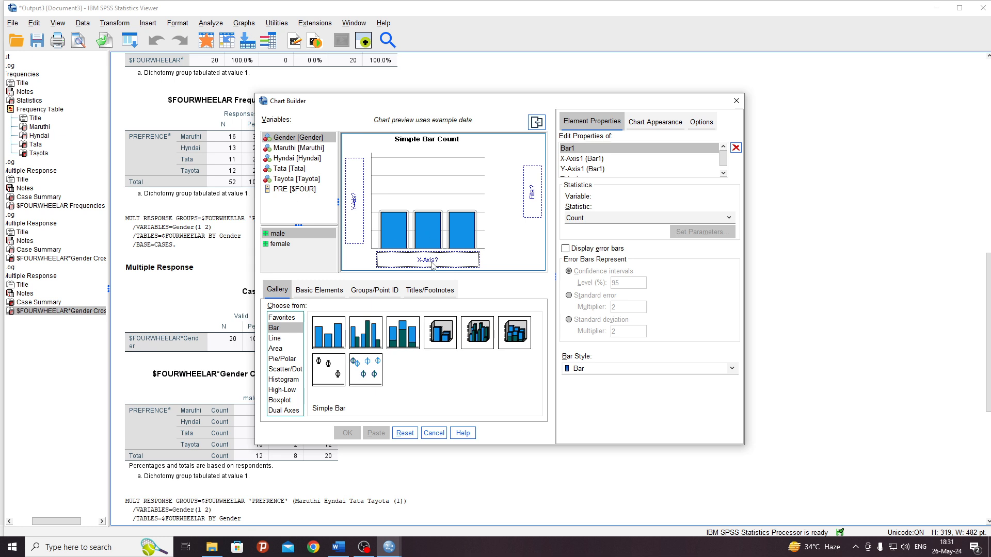
pyautogui.click(406, 437)
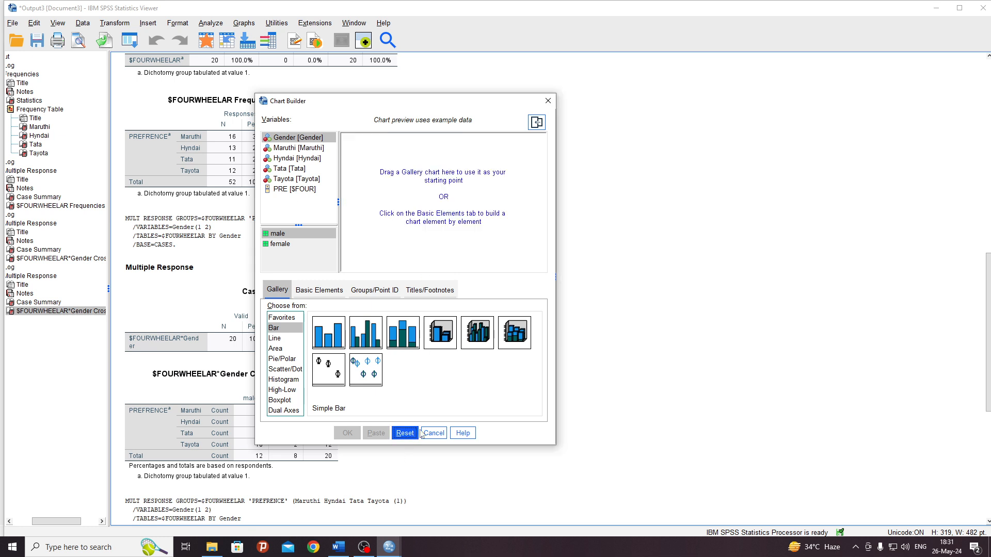
pyautogui.click(433, 434)
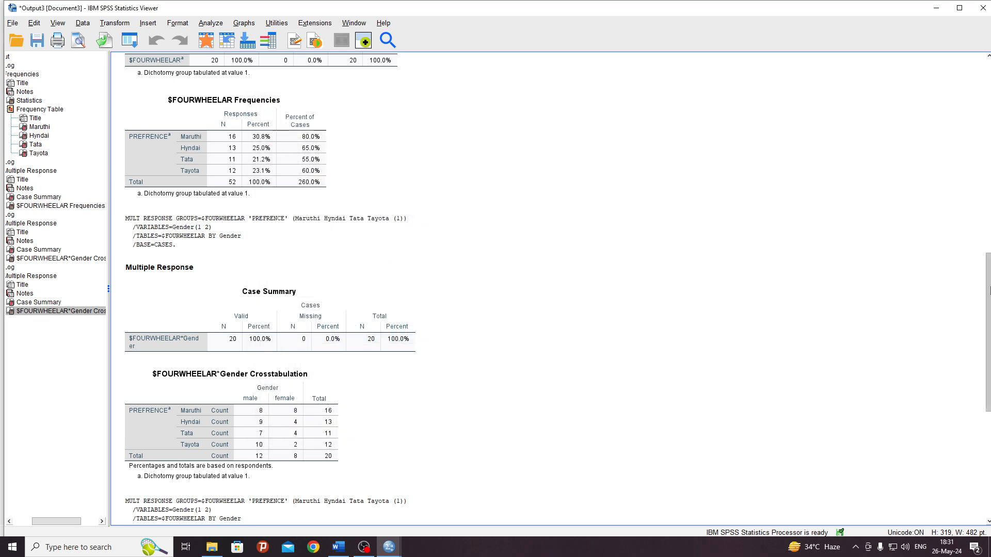
# Step: Begin a multiple response set with Maruthi, Hyndai, Tata and Tayota for the chart data, and remove the existing $FOUR set
pyautogui.click(83, 24)
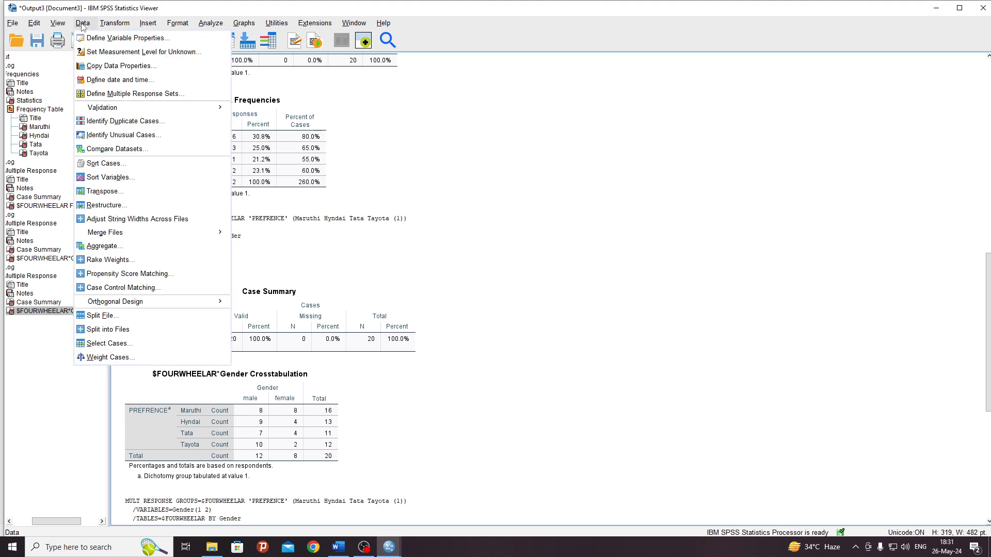
pyautogui.click(111, 97)
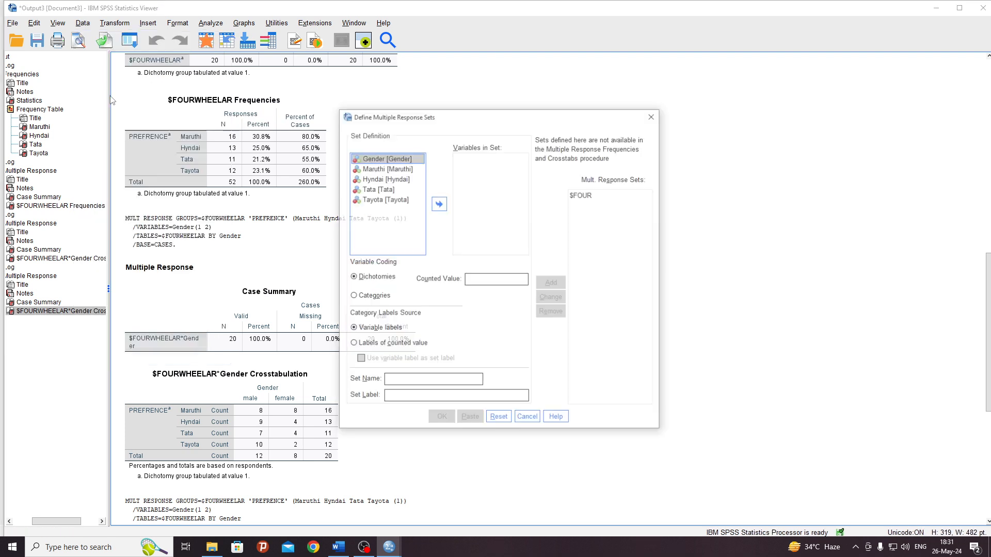
pyautogui.click(392, 168)
pyautogui.click(438, 204)
pyautogui.click(391, 169)
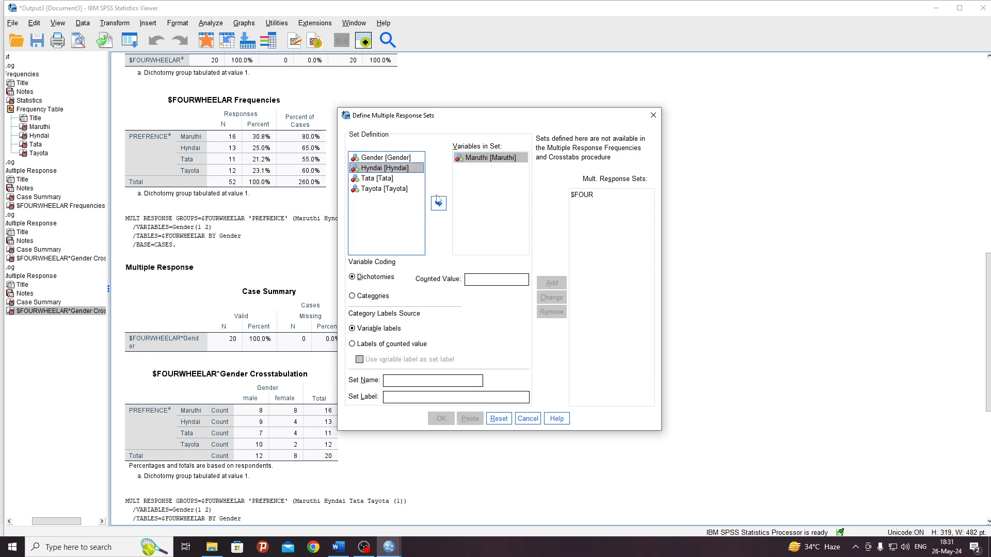
pyautogui.click(439, 203)
pyautogui.click(391, 168)
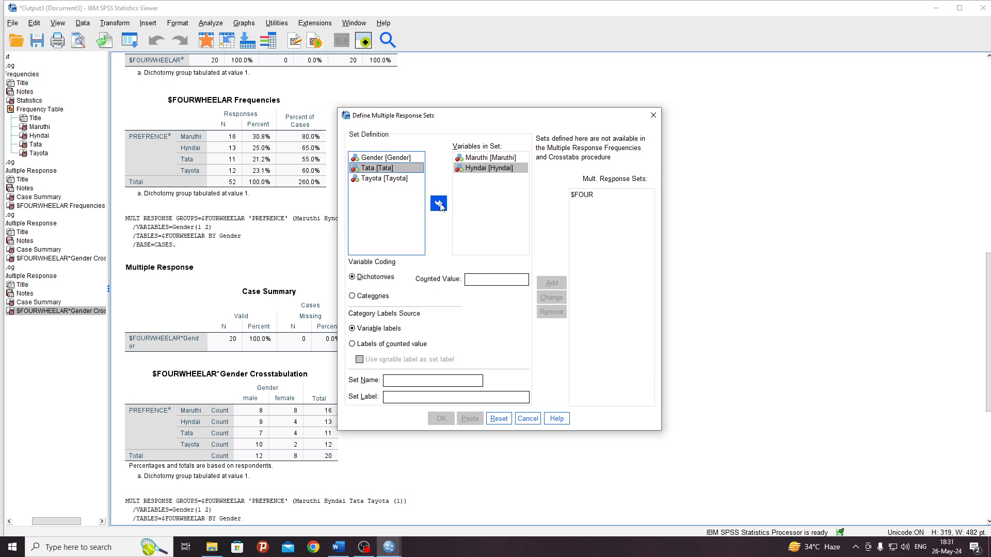
pyautogui.click(439, 204)
pyautogui.click(398, 169)
pyautogui.click(438, 204)
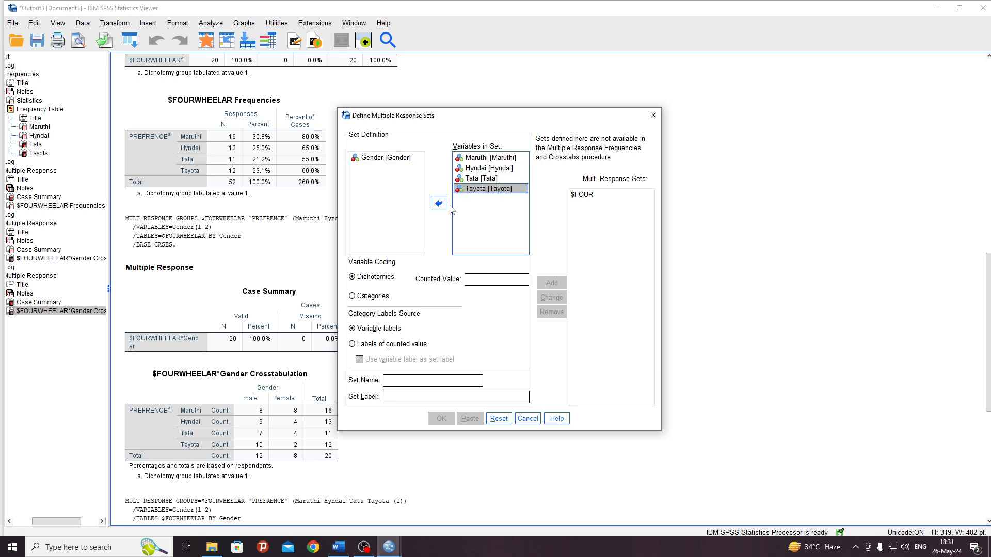
pyautogui.click(582, 194)
pyautogui.click(555, 312)
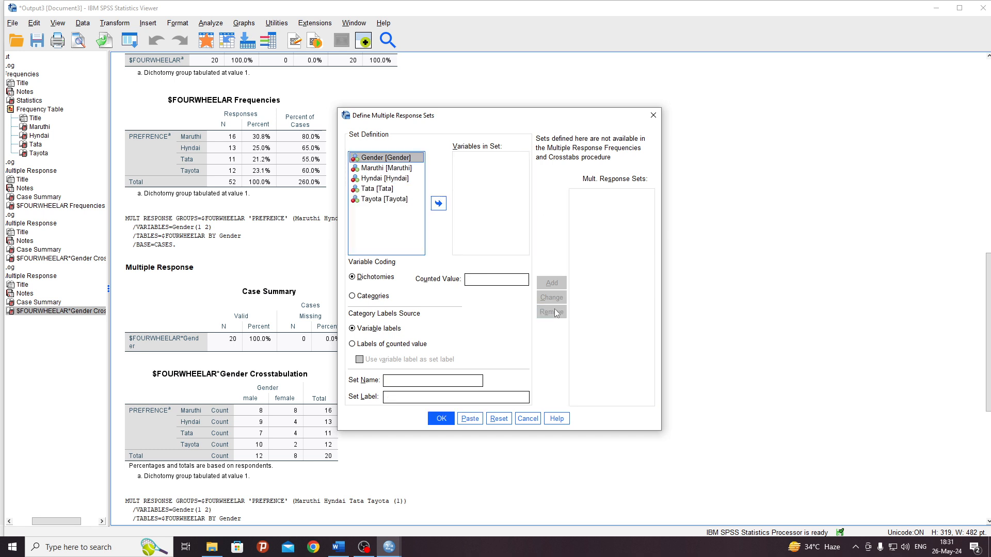
# Step: Include Maruthi, Hyndai, Tata and Tayota as the variables in the new multiple response set
pyautogui.click(401, 170)
pyautogui.click(439, 203)
pyautogui.click(397, 170)
pyautogui.click(438, 204)
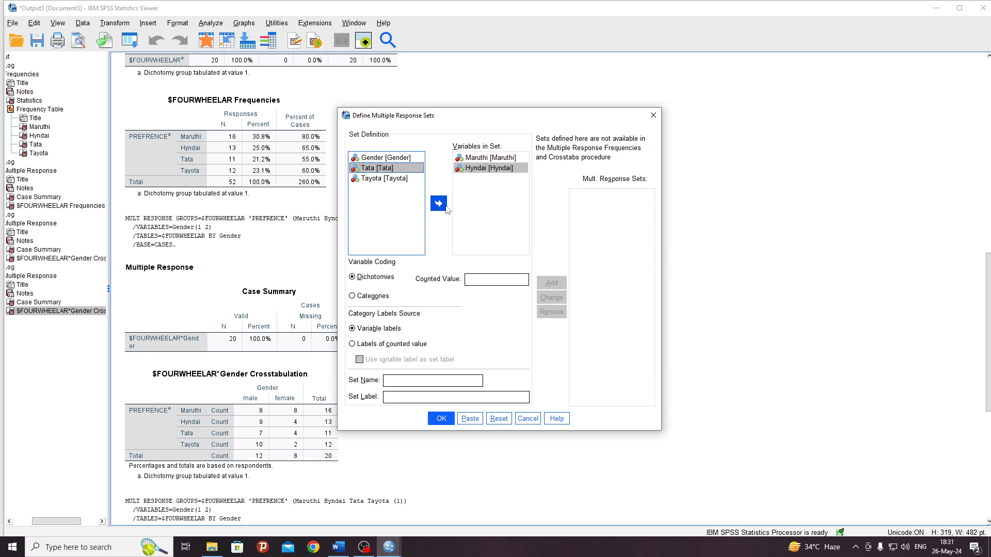
pyautogui.click(439, 204)
pyautogui.click(387, 168)
pyautogui.click(439, 204)
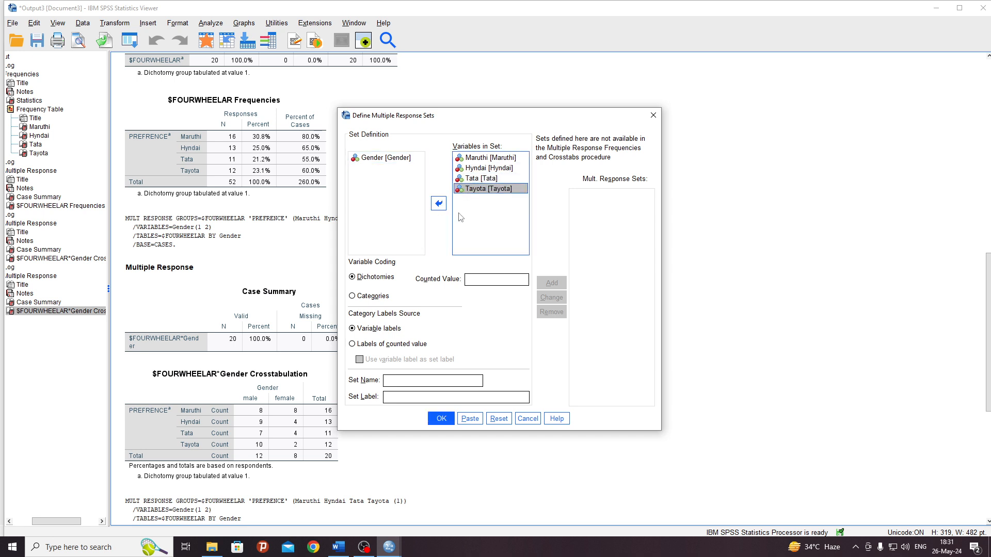
# Step: Define the set as dichotomies with counted value 1, name FOUR and label PREF, and add it to the dataset
pyautogui.click(473, 282)
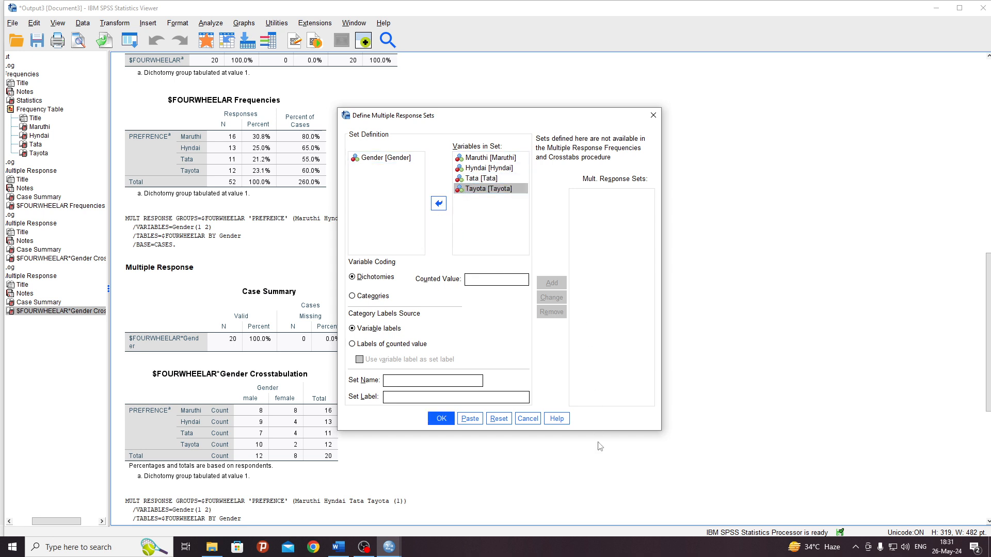
pyautogui.write('1')
pyautogui.click(548, 285)
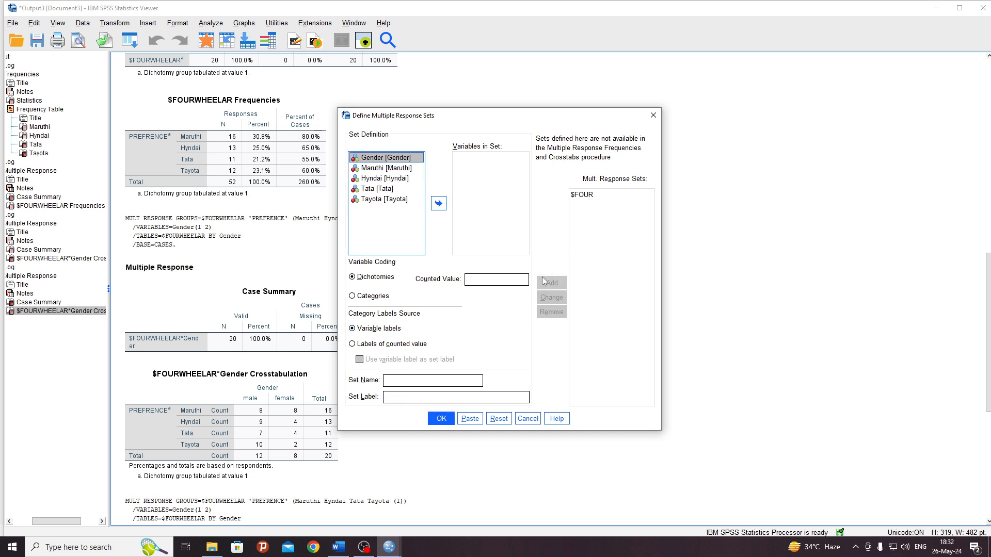
pyautogui.click(452, 418)
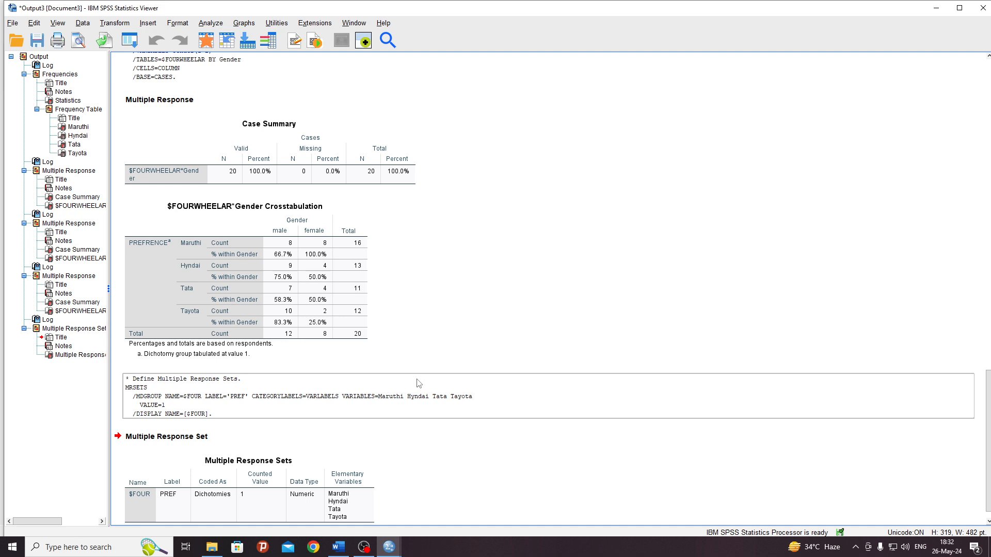
# Step: Set up a simple bar chart in Chart Builder with the PREF [$FOUR] set on the X-axis
pyautogui.click(245, 23)
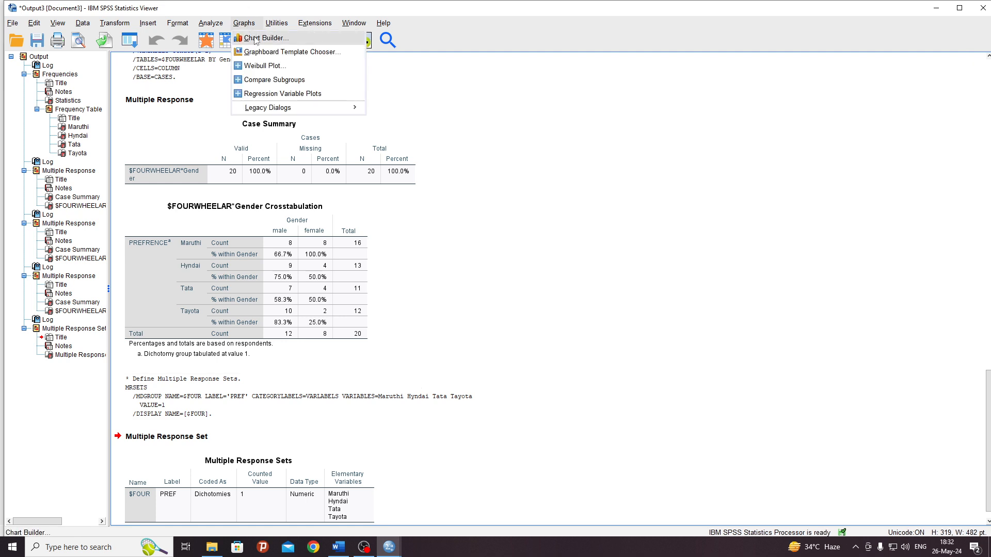
pyautogui.click(256, 40)
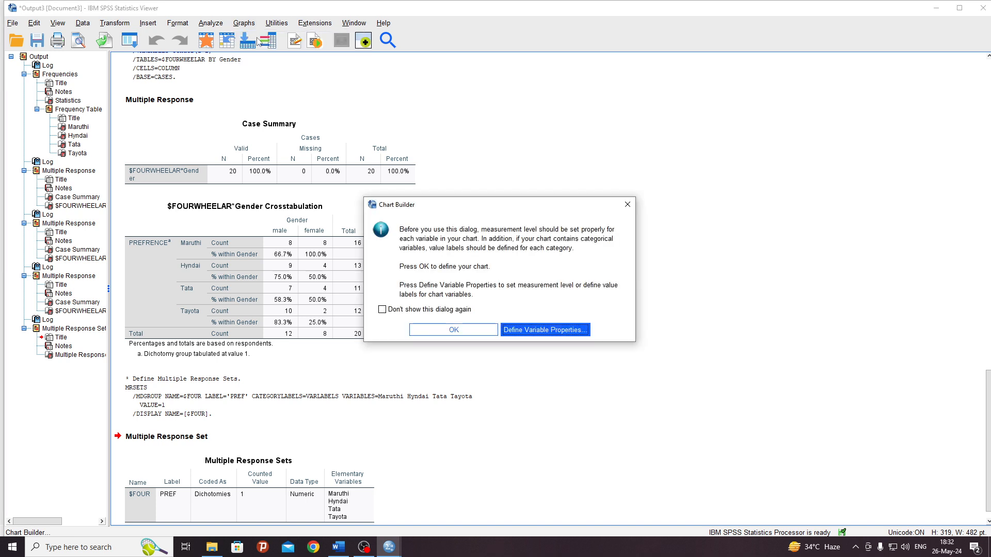
pyautogui.click(461, 336)
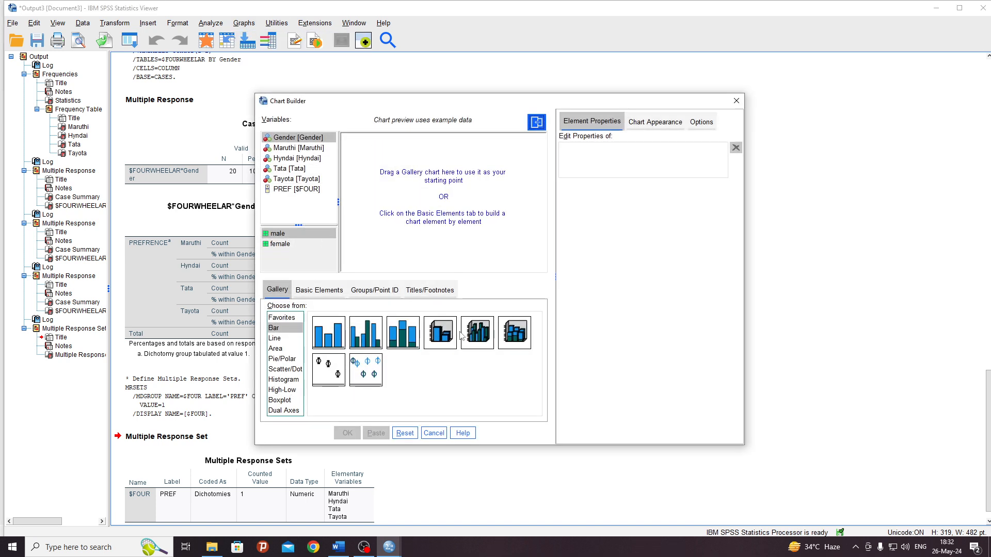
pyautogui.click(327, 344)
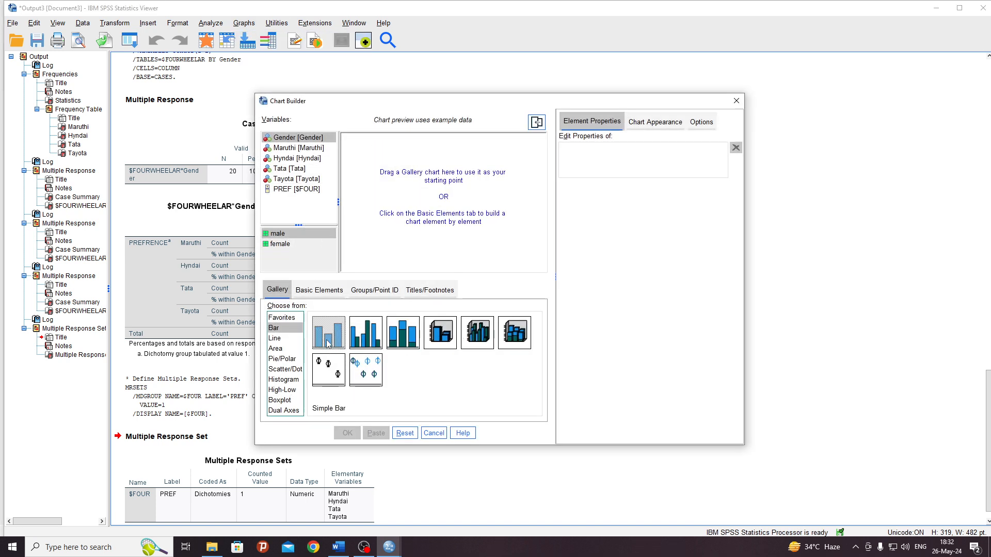
pyautogui.moveTo(328, 344); pyautogui.dragTo(409, 223)
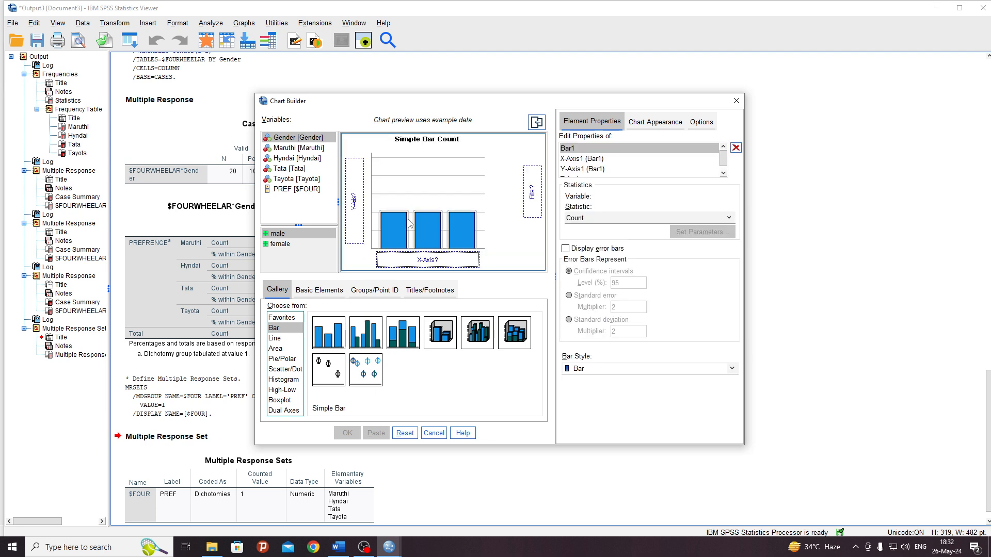
pyautogui.click(283, 190)
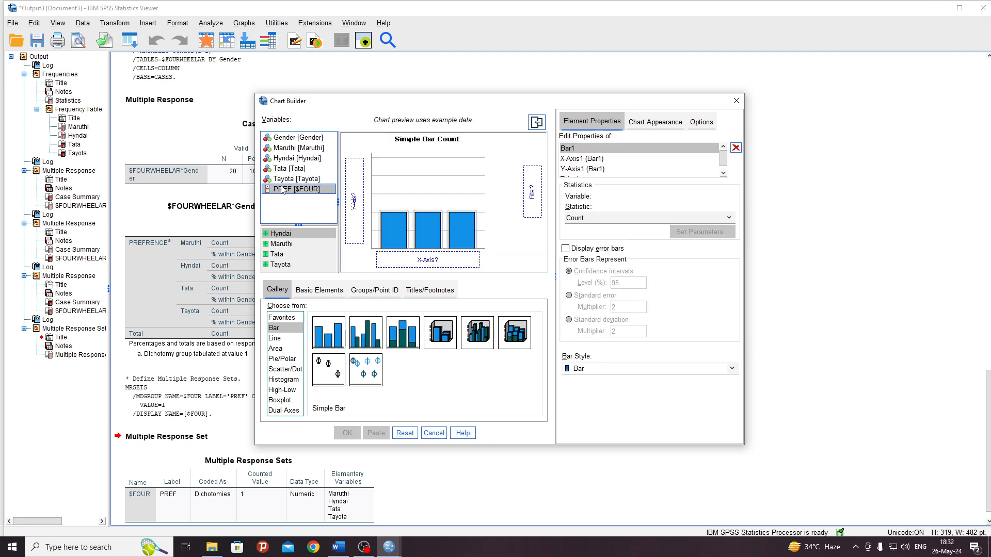
pyautogui.moveTo(282, 189); pyautogui.dragTo(415, 249)
pyautogui.moveTo(298, 189); pyautogui.dragTo(405, 258)
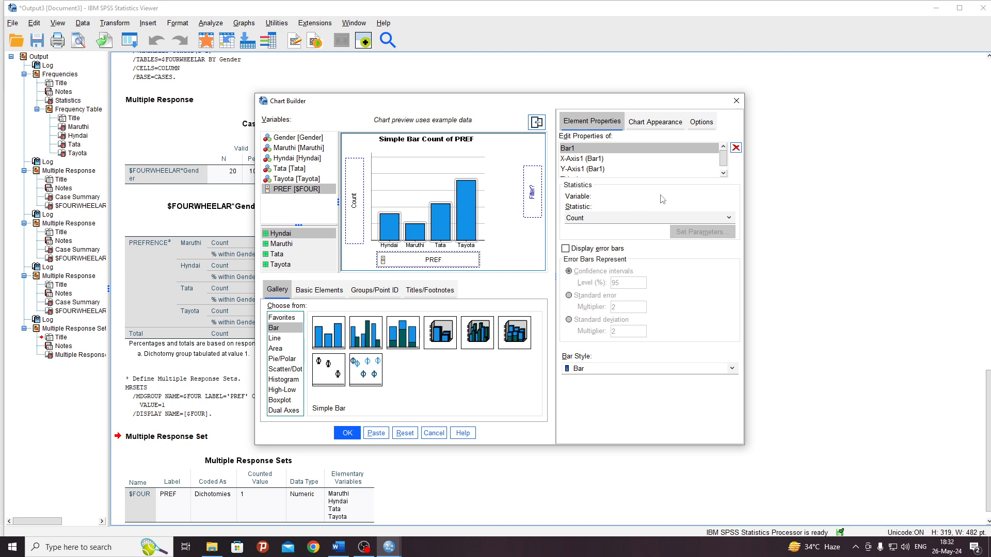
# Step: Set the bar statistic to Cumulative Percentage, generate the PREF chart and select it in the output
pyautogui.click(724, 174)
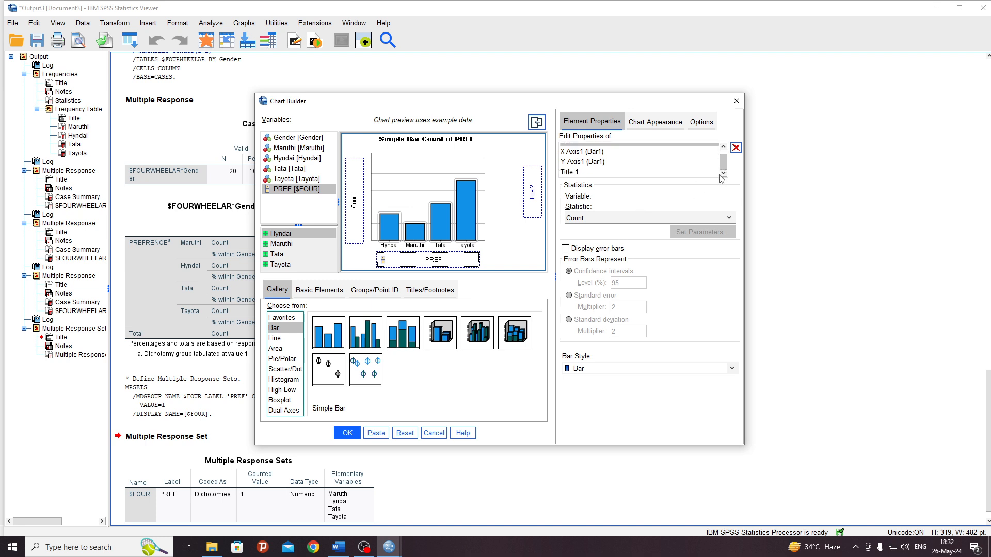
pyautogui.click(729, 219)
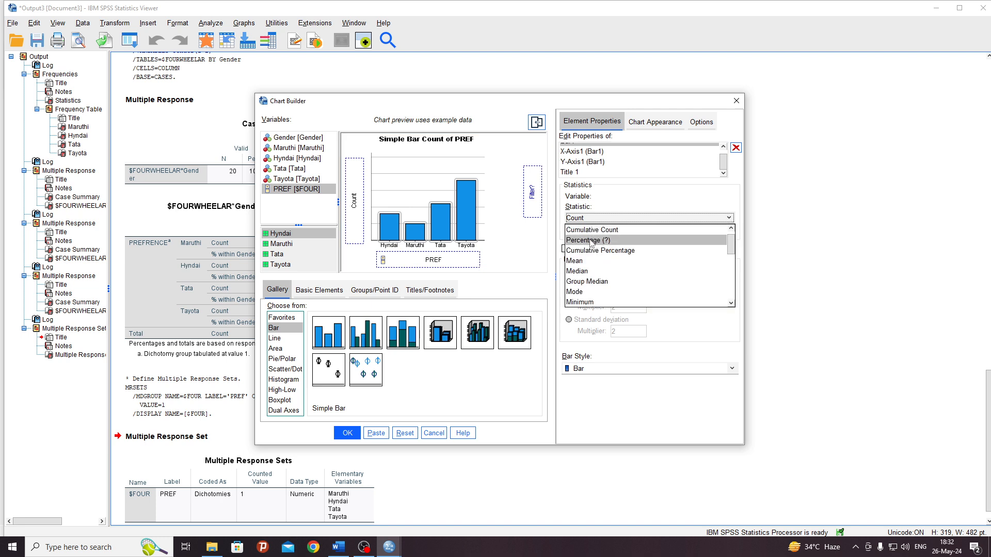
pyautogui.click(592, 240)
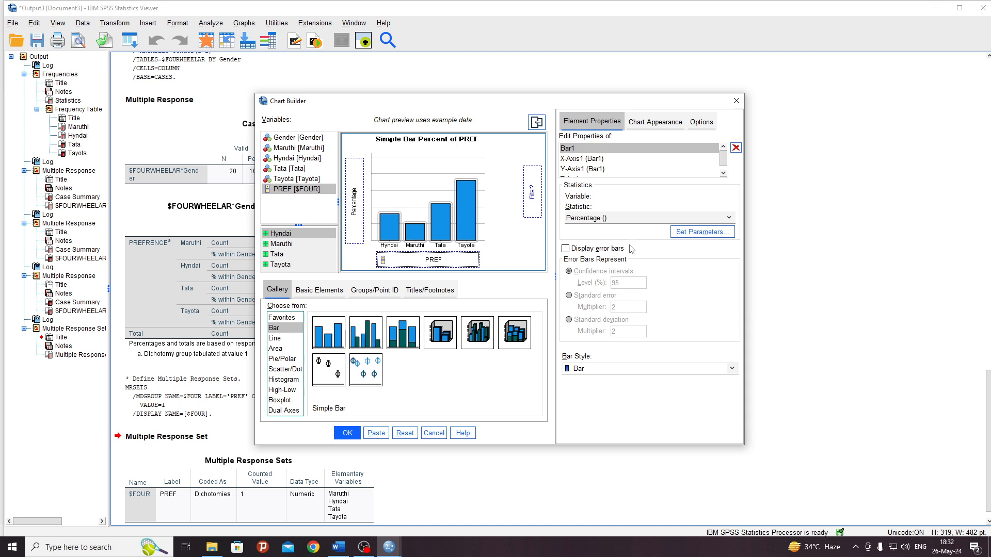
pyautogui.click(730, 218)
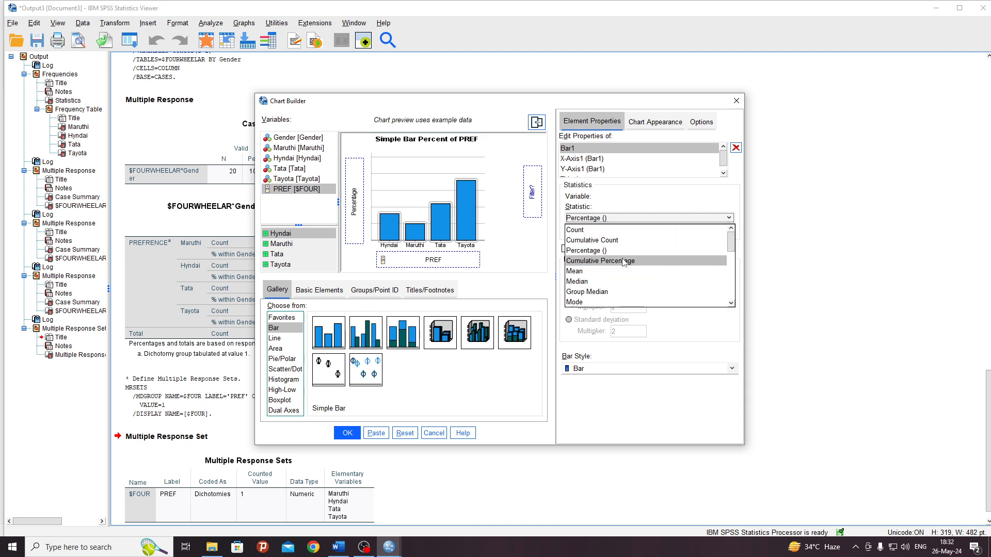
pyautogui.click(623, 262)
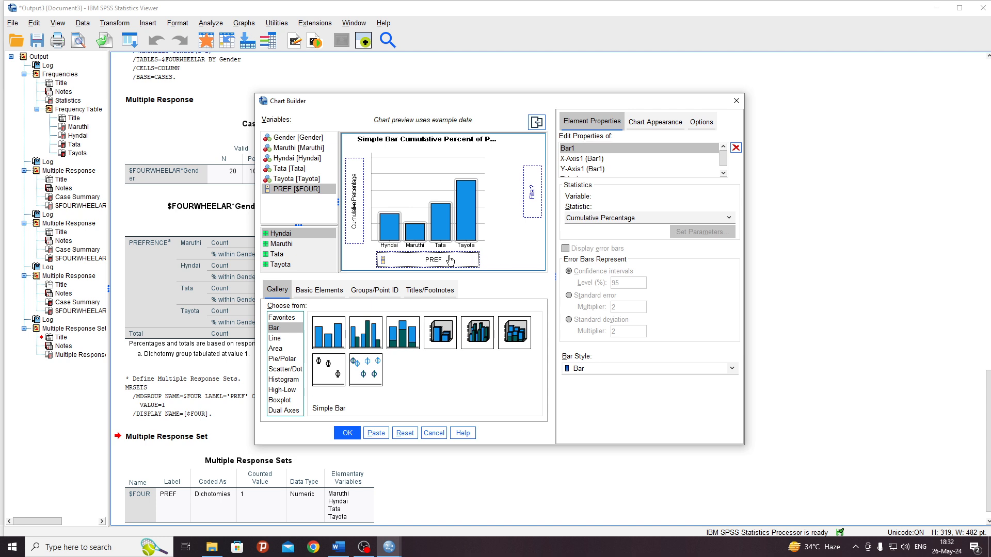
pyautogui.click(347, 434)
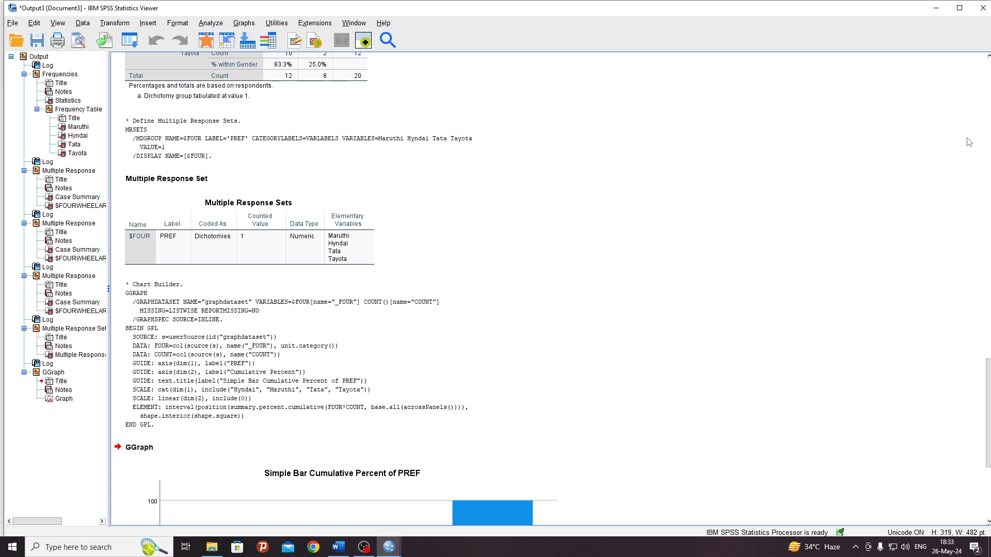
pyautogui.moveTo(988, 389); pyautogui.dragTo(987, 497)
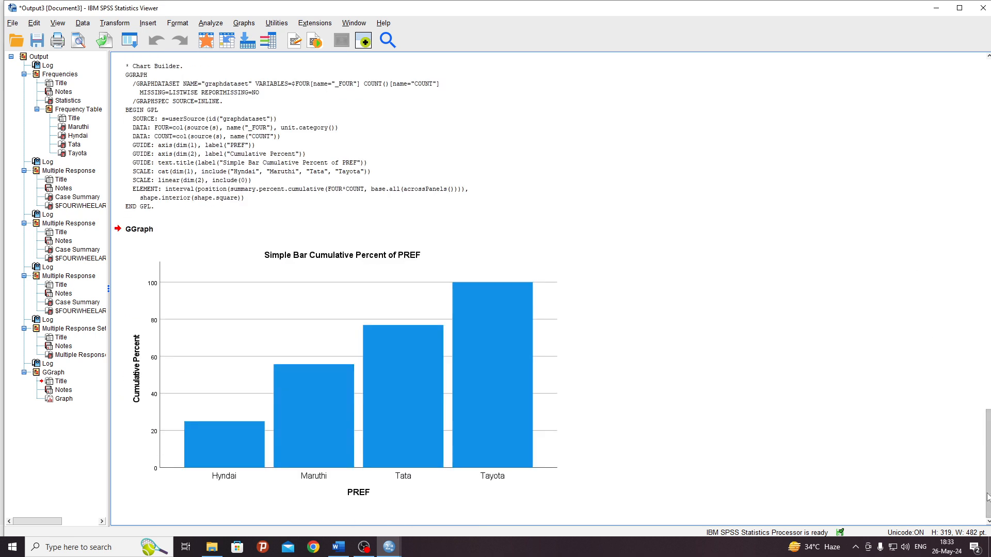
pyautogui.click(309, 447)
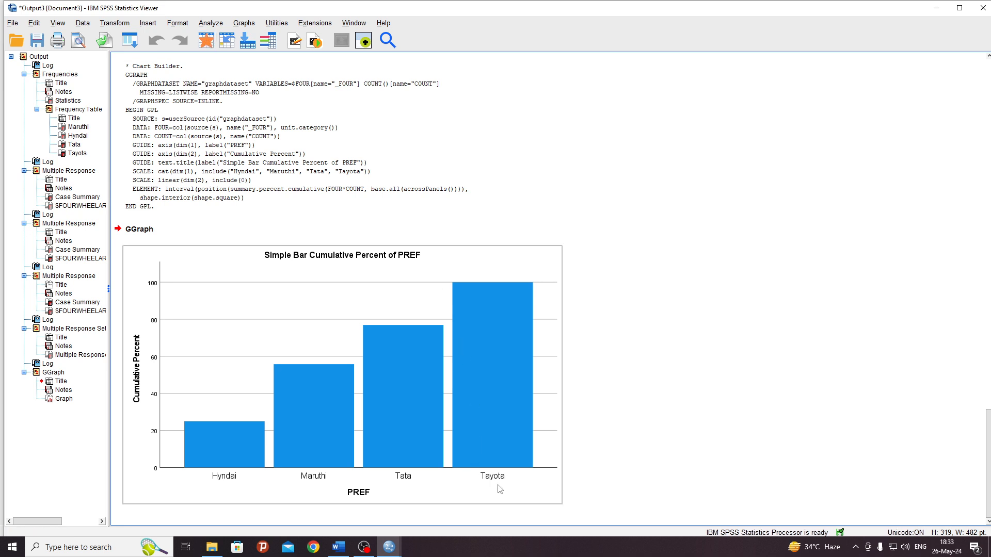
# Step: Start another simple bar chart in Chart Builder and assign the PREF [$FOUR] set to its X-axis
pyautogui.click(243, 24)
pyautogui.click(251, 38)
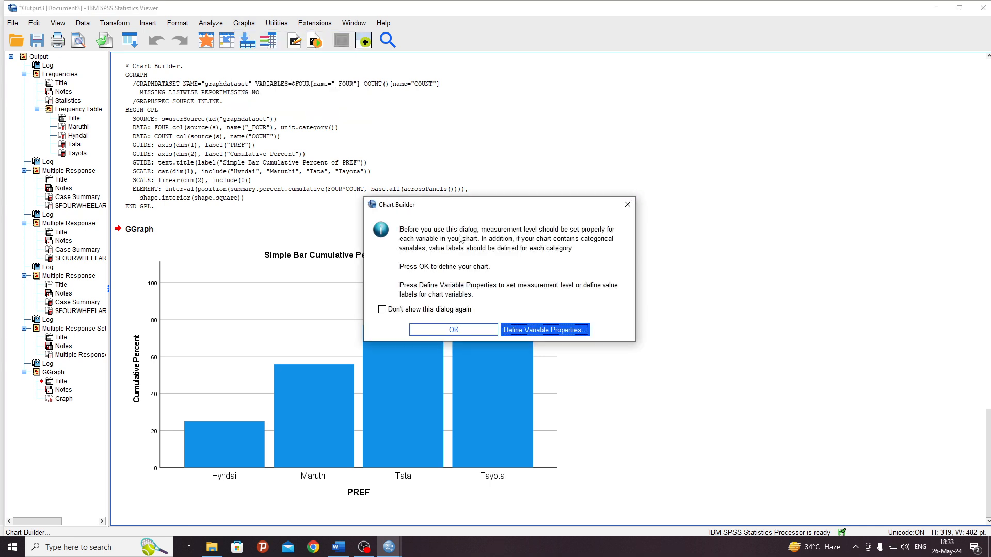
pyautogui.click(458, 333)
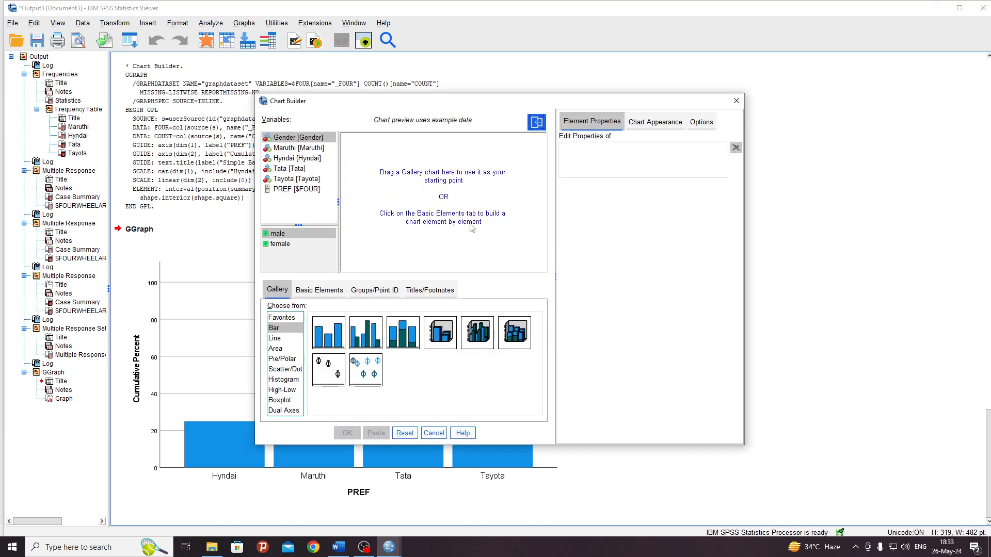
pyautogui.moveTo(335, 345); pyautogui.dragTo(424, 217)
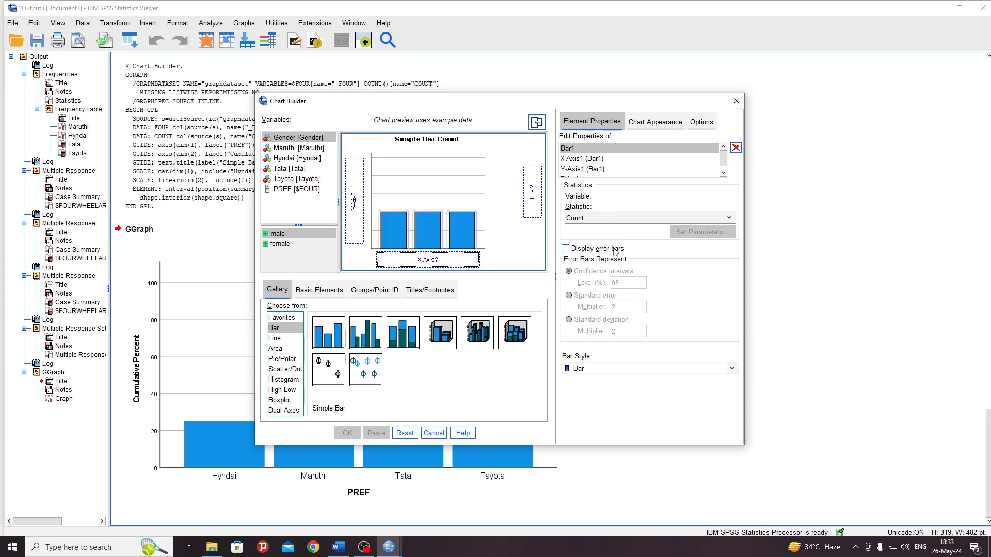
pyautogui.click(295, 190)
pyautogui.moveTo(295, 190); pyautogui.dragTo(425, 263)
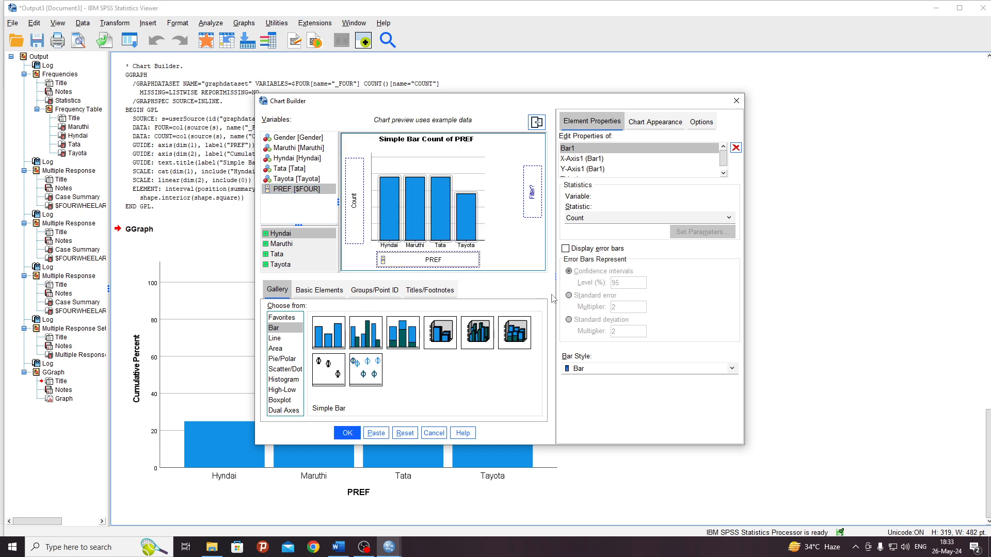
# Step: Set the new chart's bar statistic to Percentage and generate the chart in the output
pyautogui.click(729, 221)
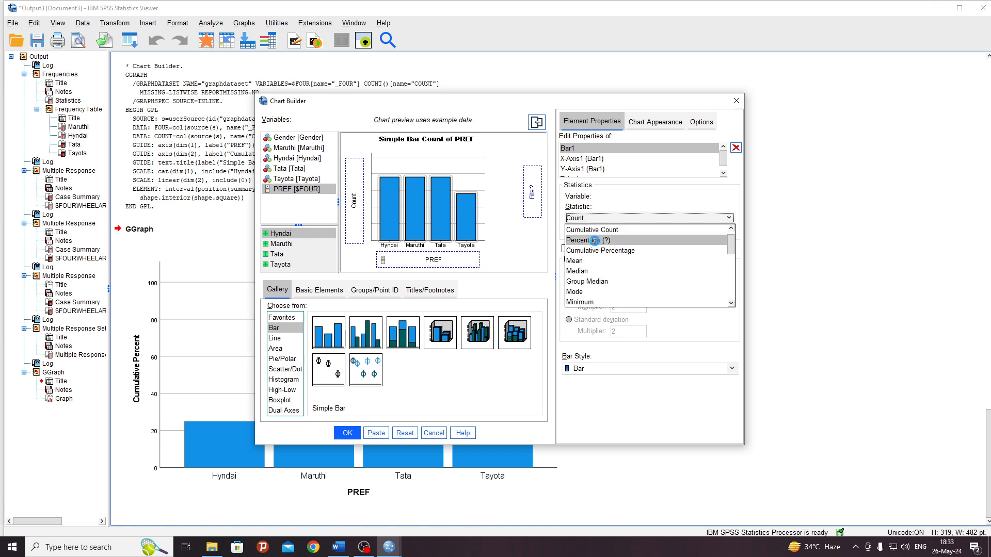
pyautogui.click(596, 245)
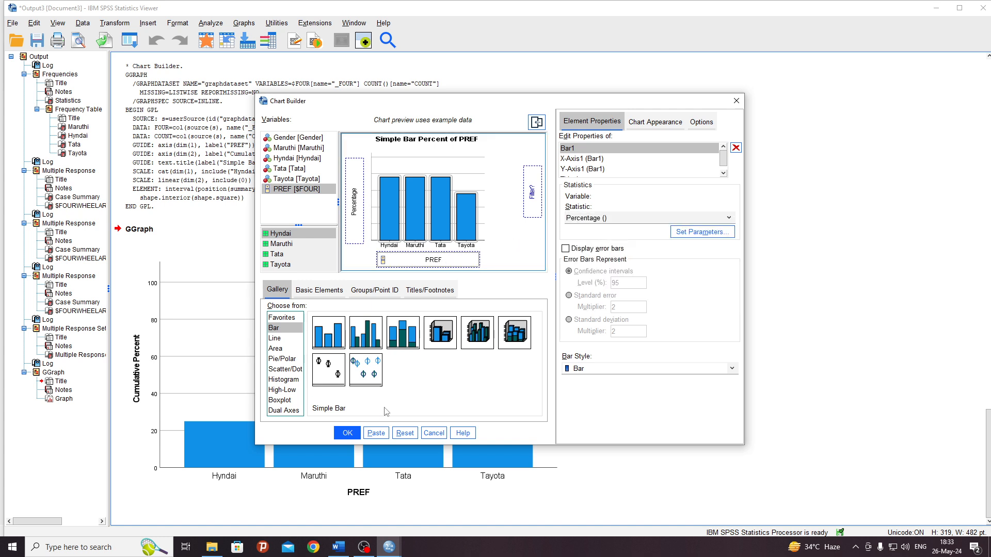
pyautogui.click(347, 434)
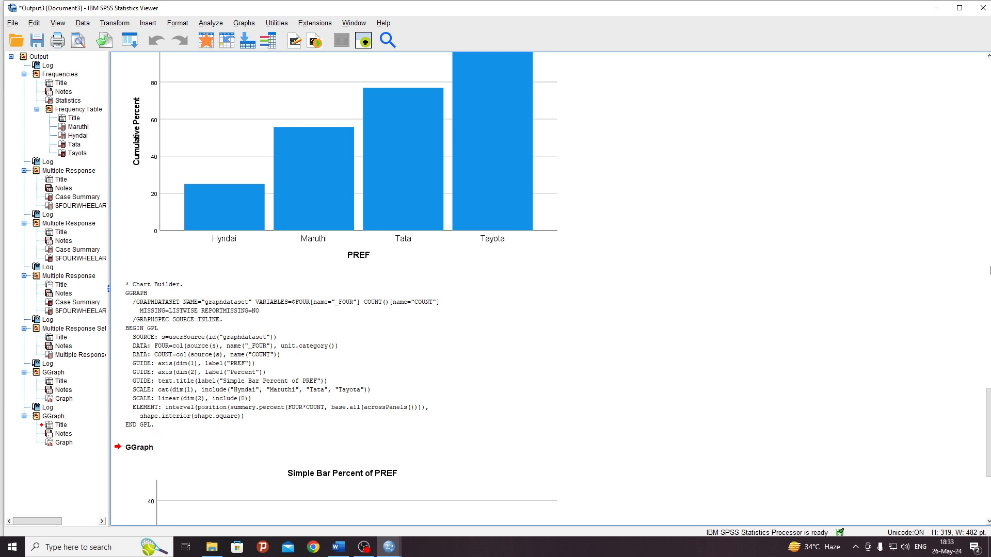